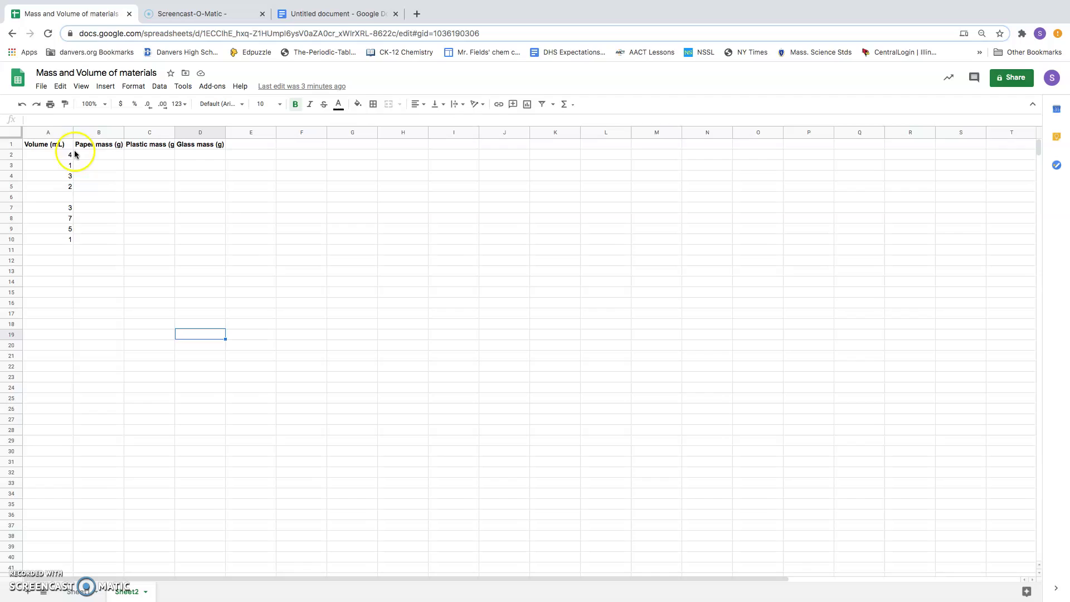
Enter paper masses 6, 1.5, 4.5 and 3 into cells B2 through B5
click(104, 157)
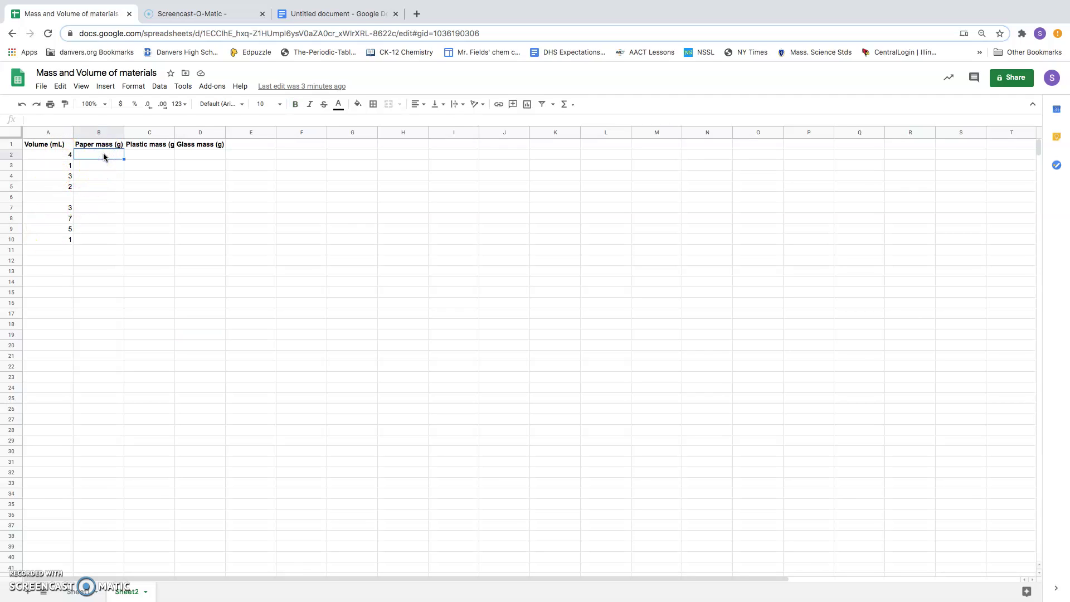
text(6)
key(Return)
text(1)
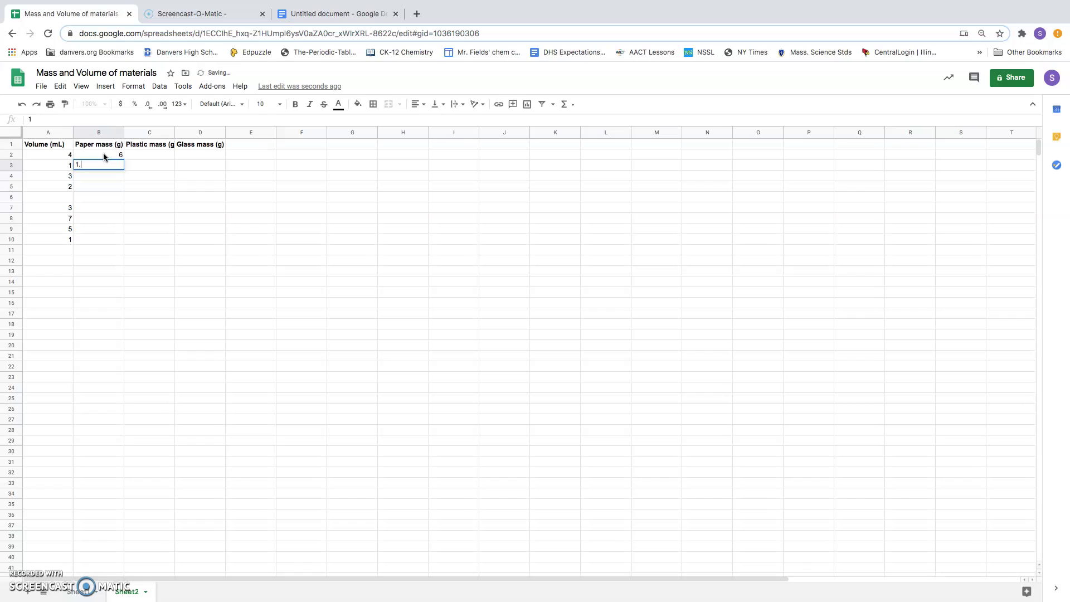
text(.5)
key(Return)
text(4)
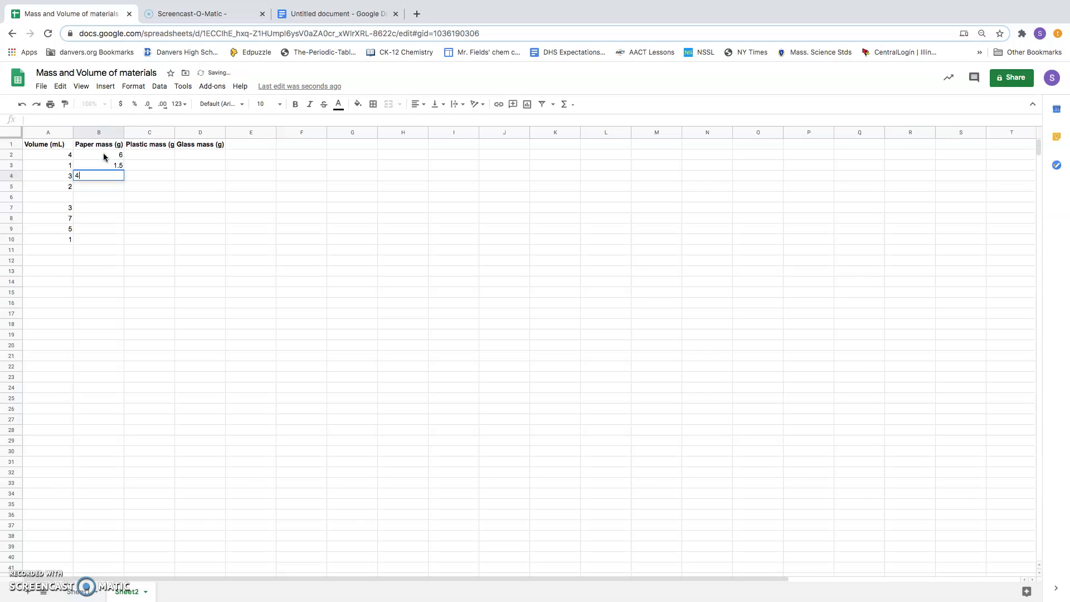
text(.5)
key(Return)
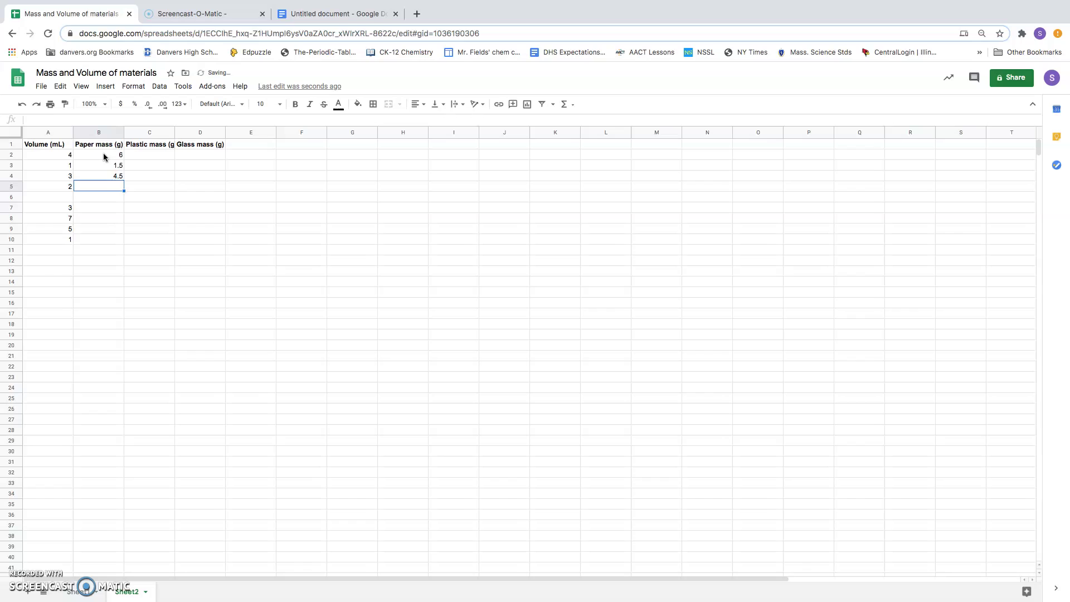
text(3)
key(Return)
key(Return)
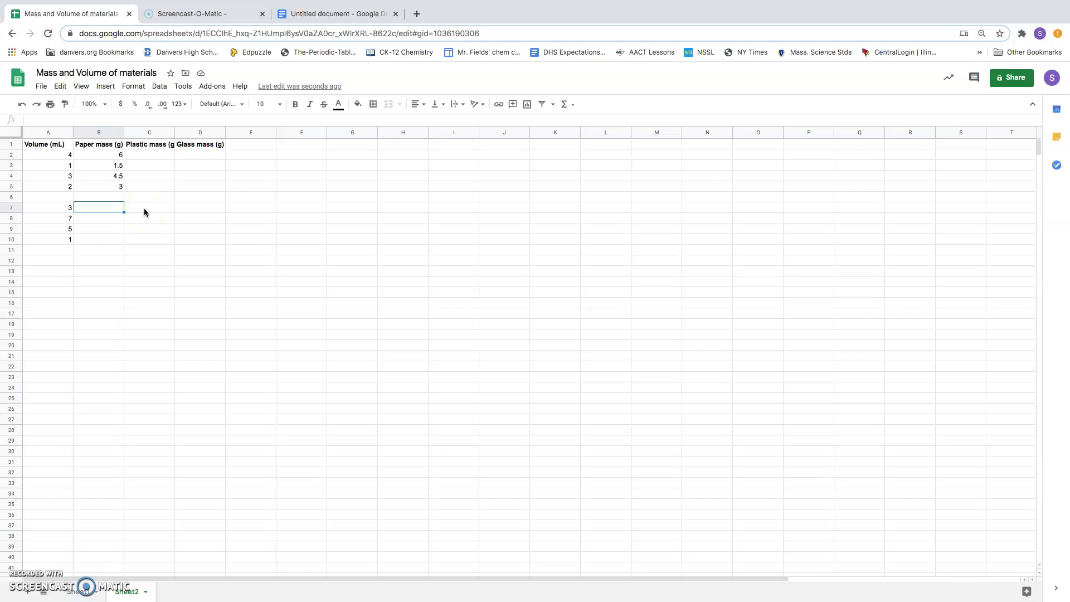
Enter plastic masses 6, 14, 10 and 2 into C7 through C10
click(144, 211)
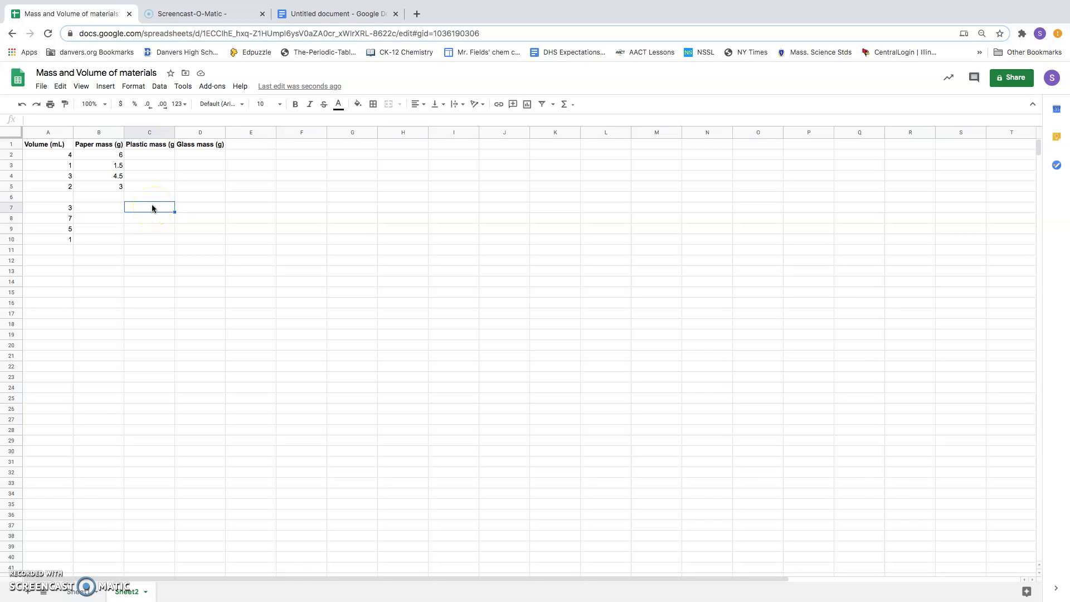
text(6)
key(Return)
text(14)
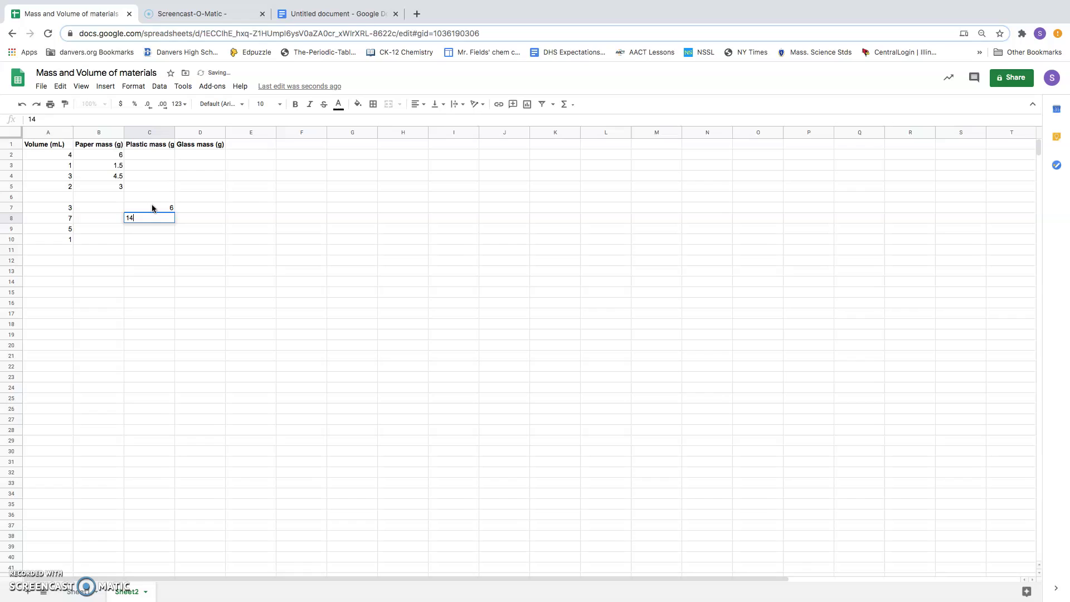
key(Return)
text(10)
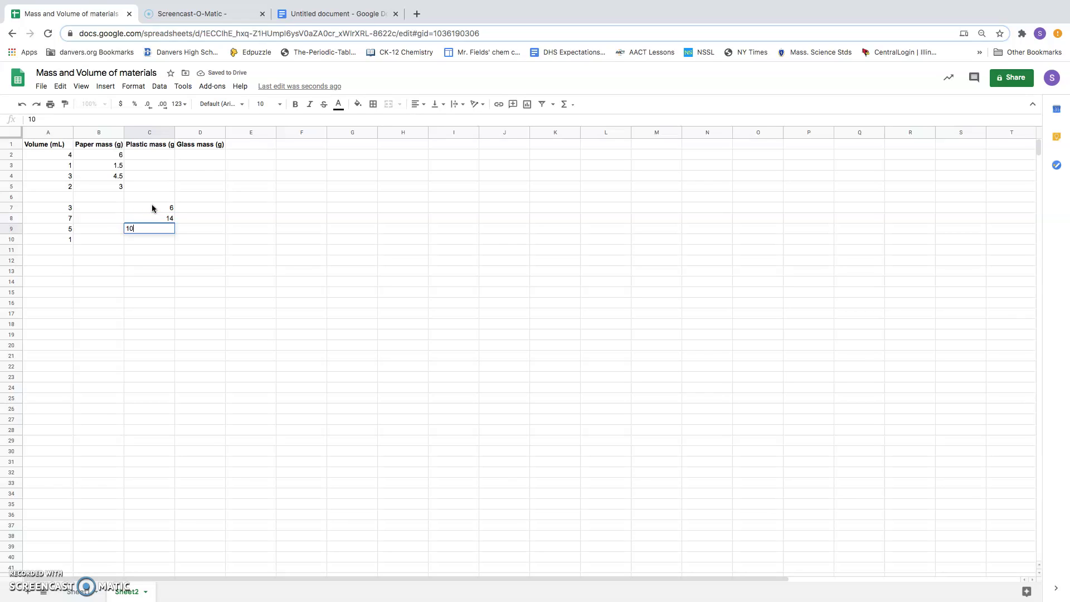
key(Return)
text(2)
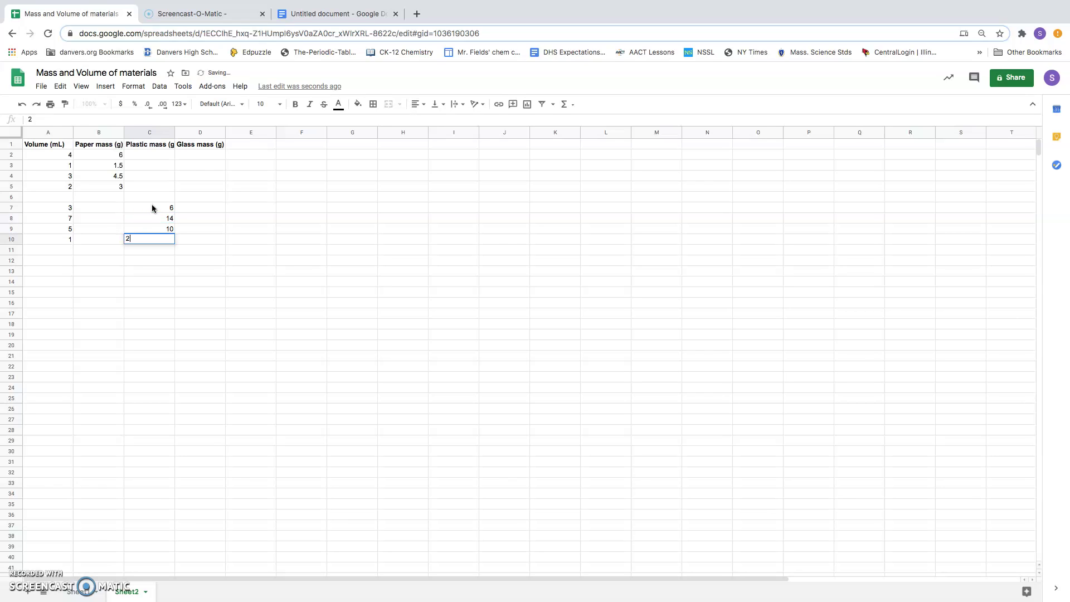
key(Return)
Enter the third volume set 2, 3, 4, 5 into A12 through A15
key(Down)
key(Left)
key(Left)
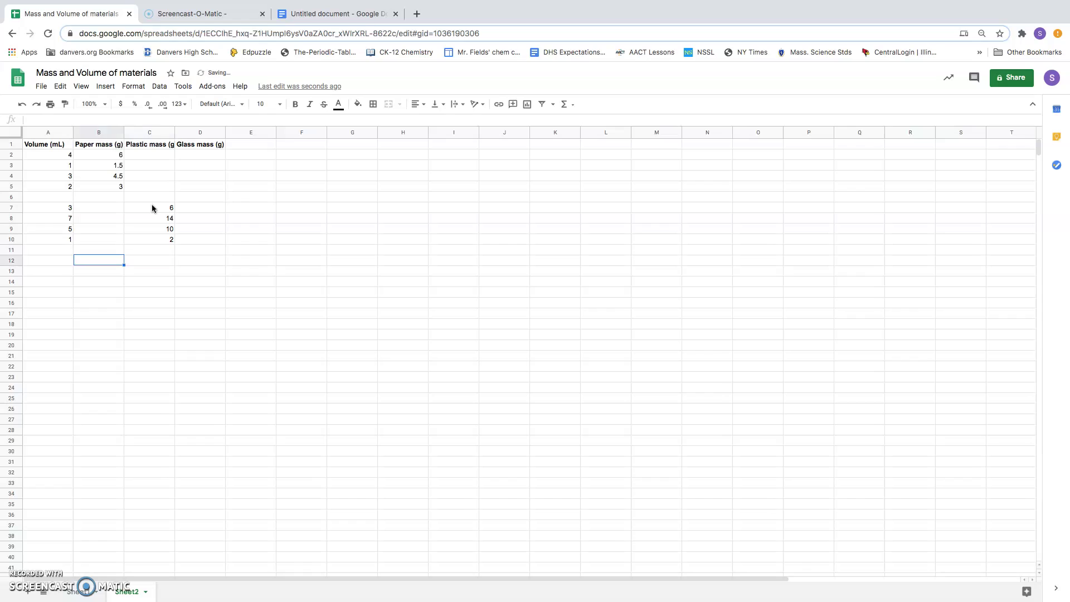
text(2)
key(Return)
text(3)
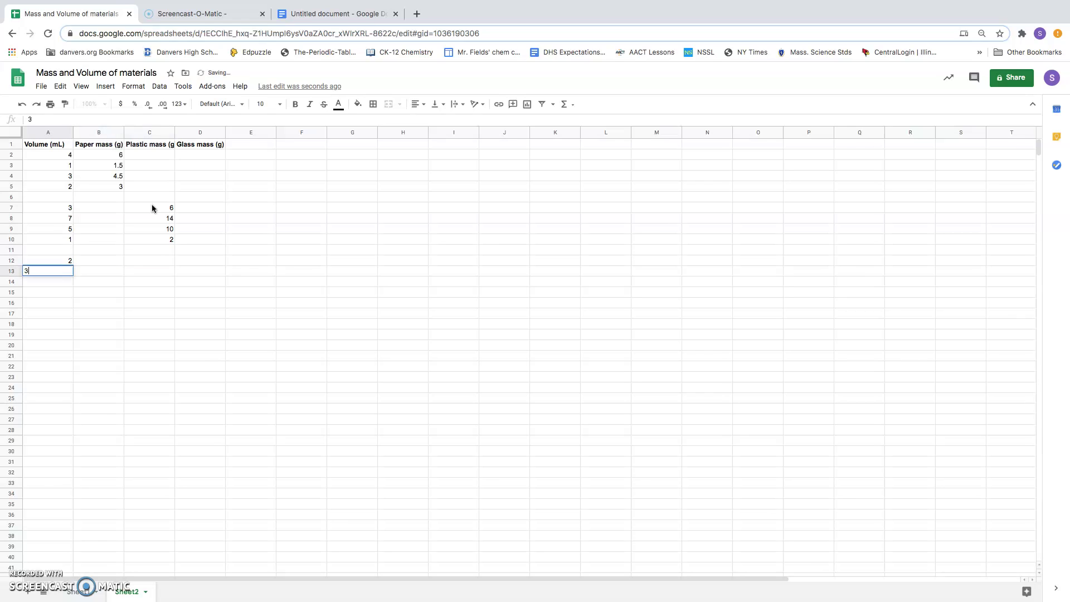
key(Return)
text(4)
key(Return)
text(5)
key(Return)
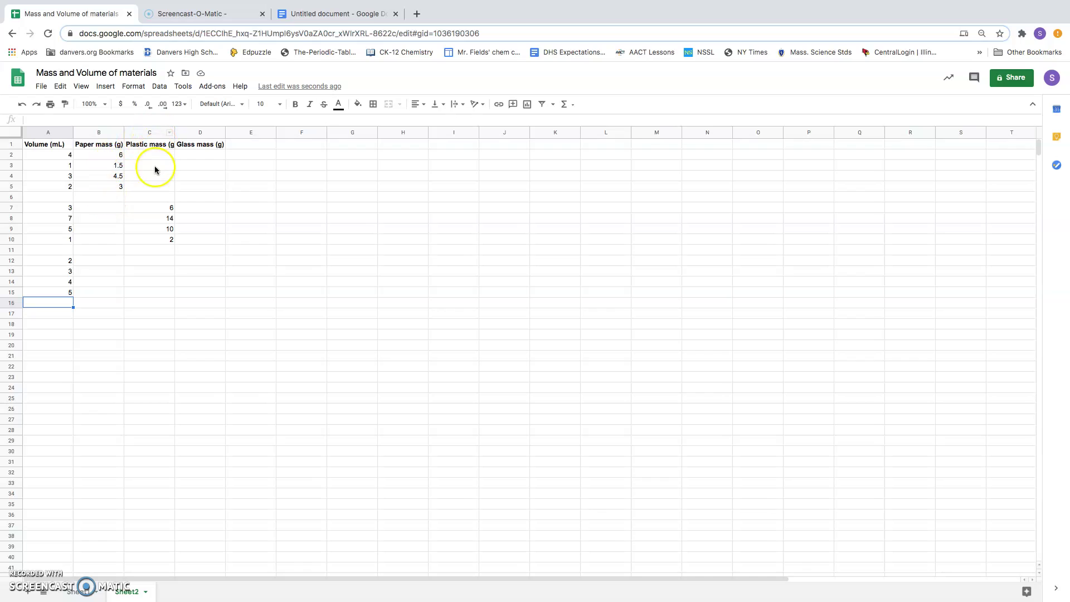
Enter glass masses 6, 9, 12 and 15 into D12 through D15, fixing the typo in D15
click(199, 263)
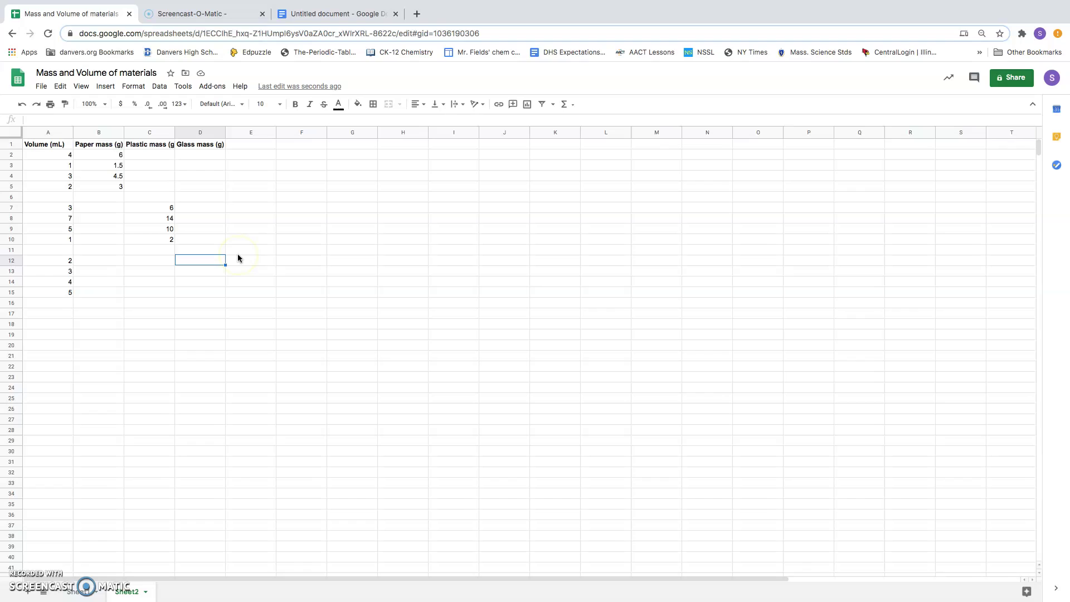
text(6)
key(Return)
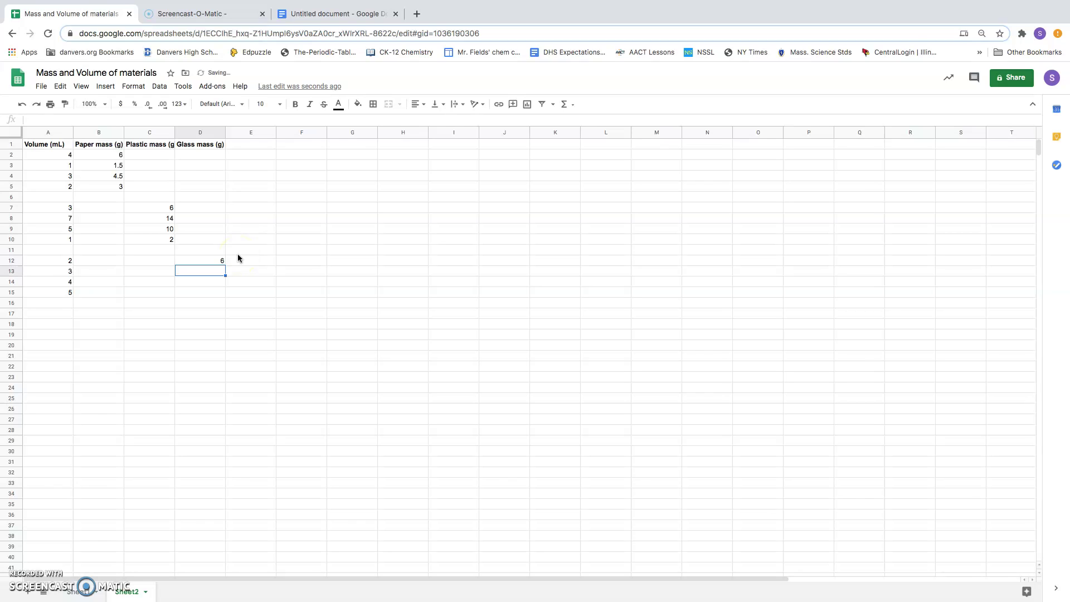
text(9)
key(Return)
text(12)
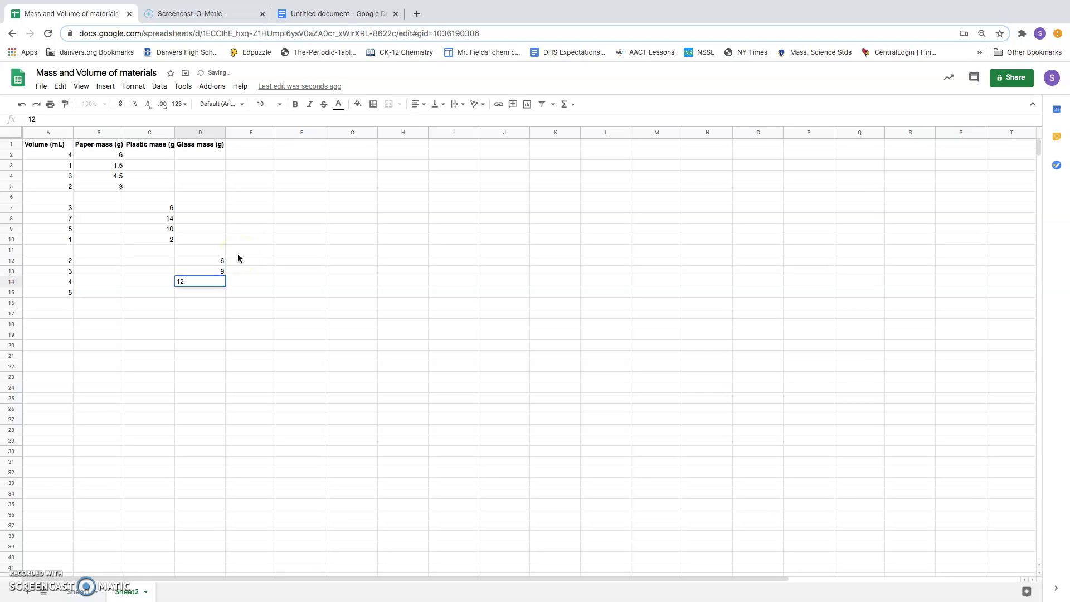
key(Return)
text(`5)
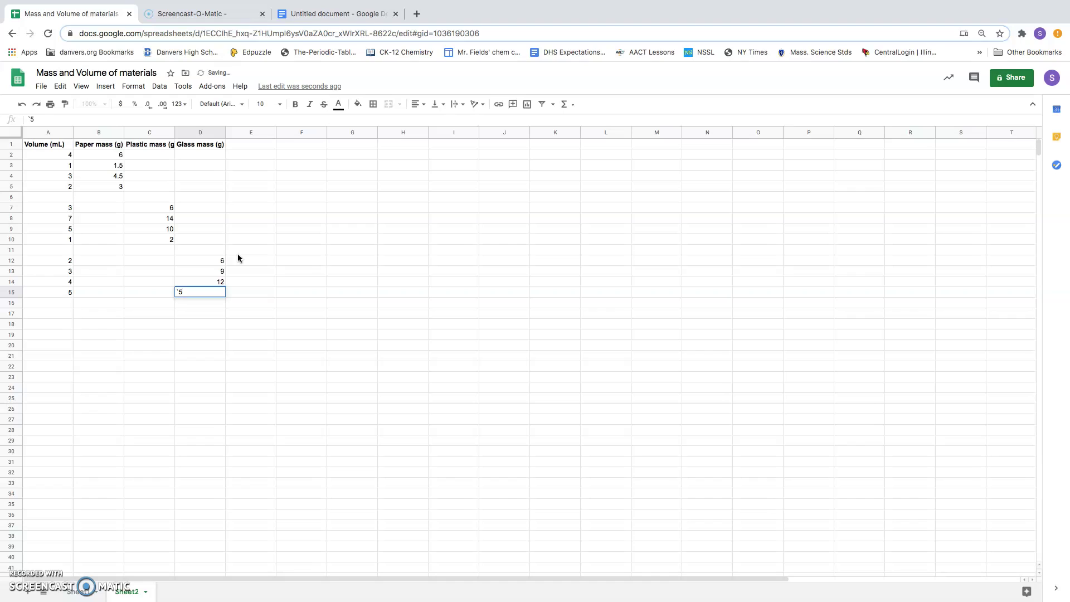
key(BackSpace)
text(1)
key(Return)
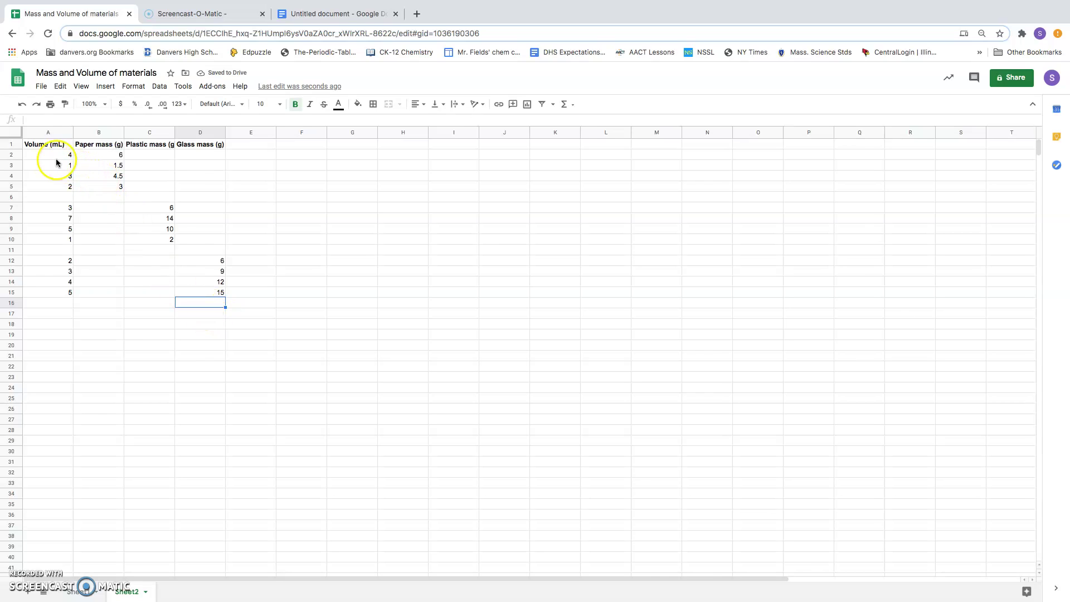
Select A1:D15 and insert a chart of the volume and three mass columns
drag(35, 144, 212, 294)
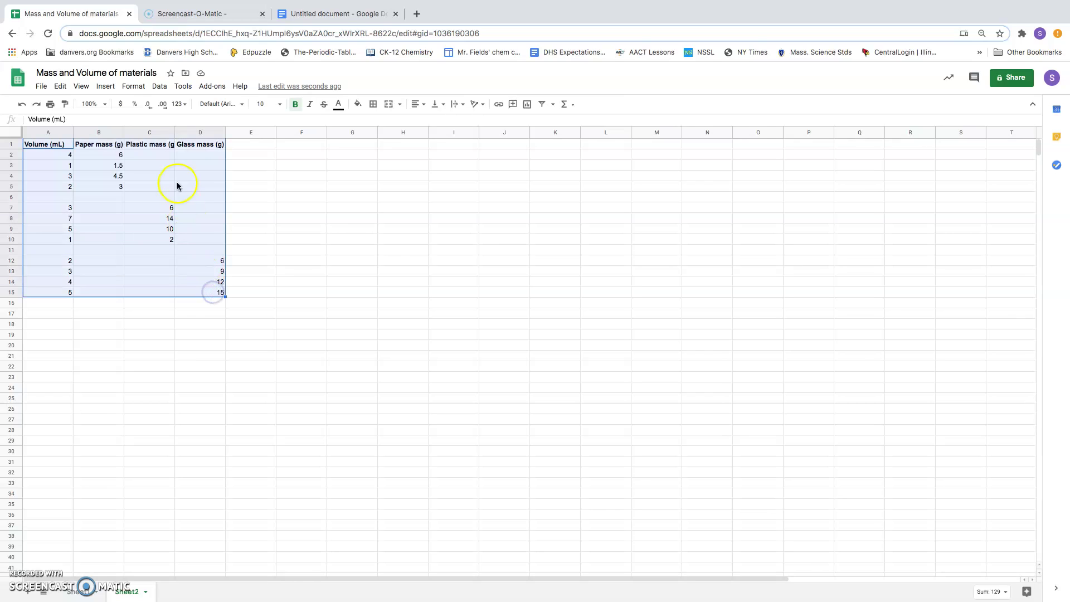
click(110, 89)
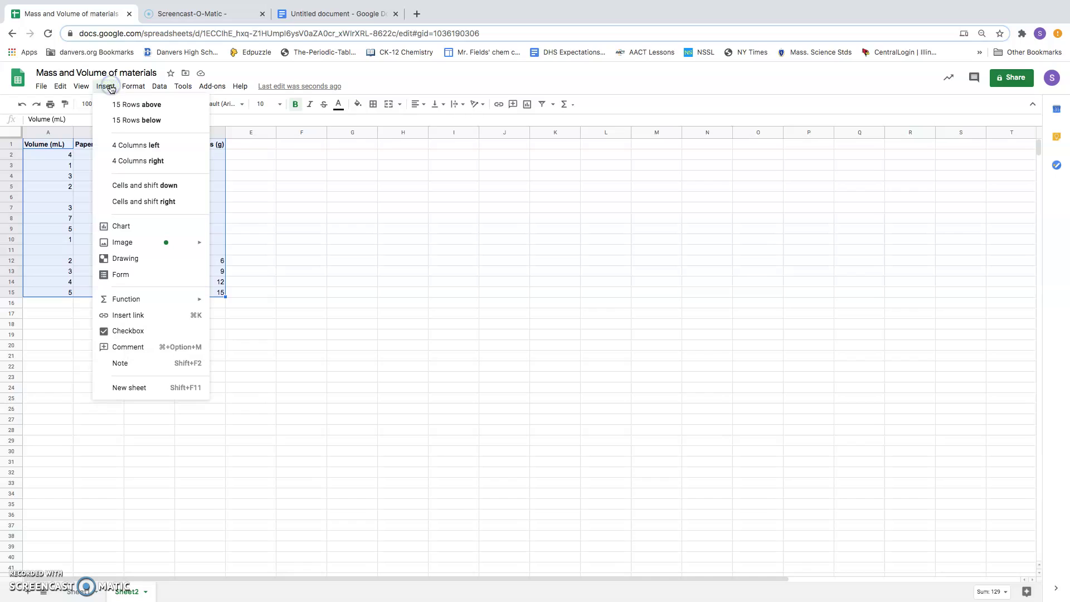
click(121, 227)
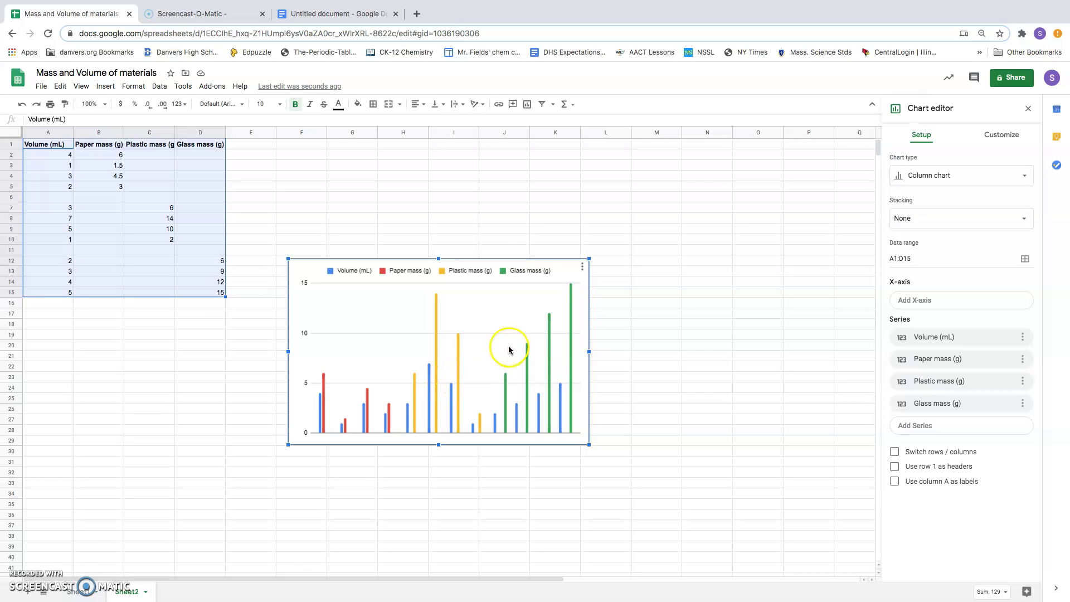
click(324, 413)
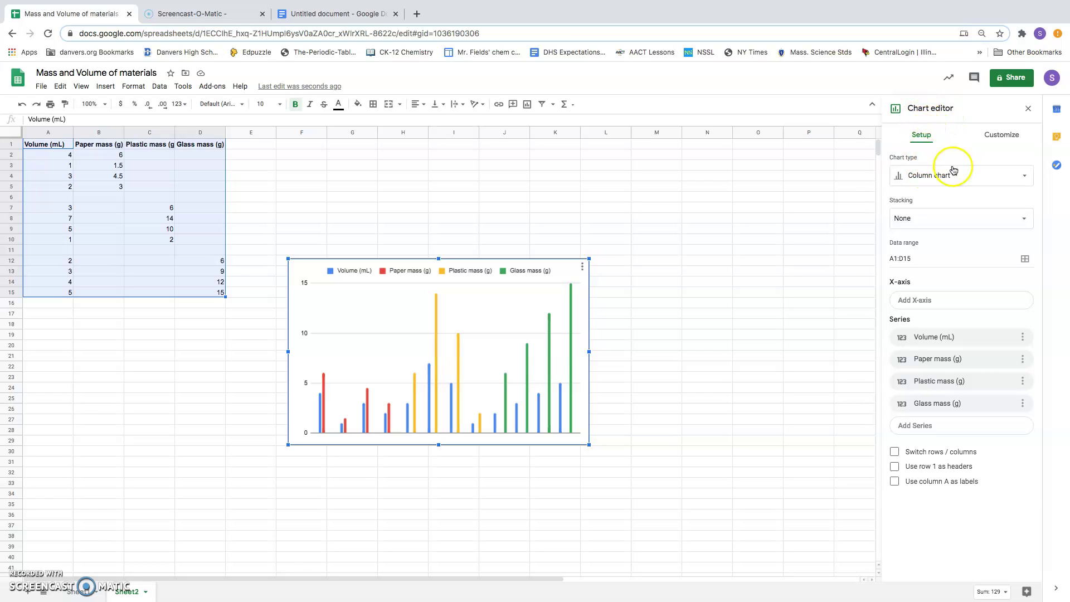
Change the chart type to Scatter chart
click(1024, 177)
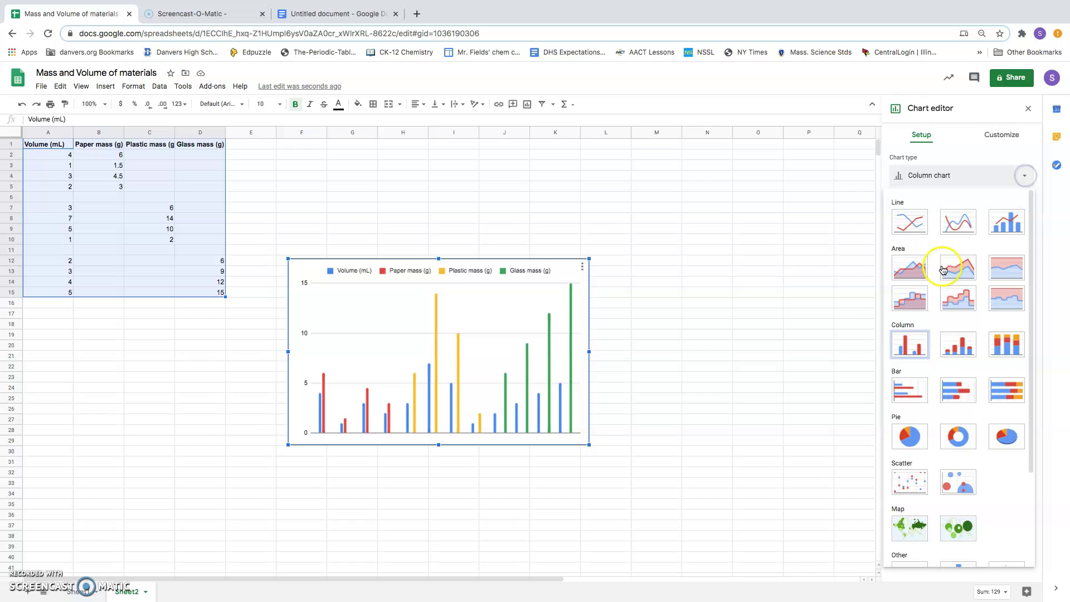
click(915, 489)
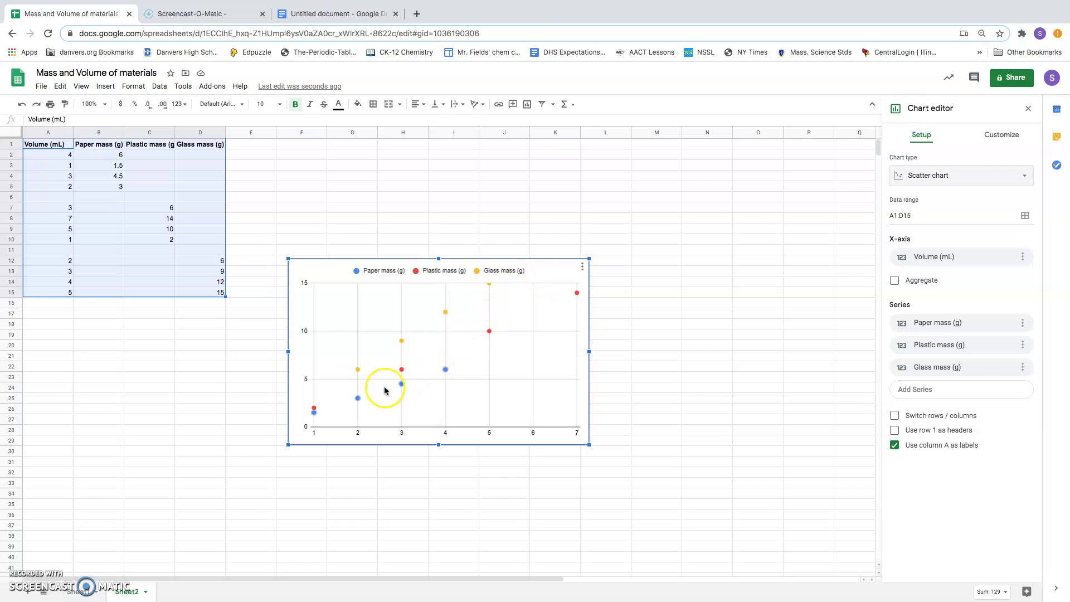
click(368, 274)
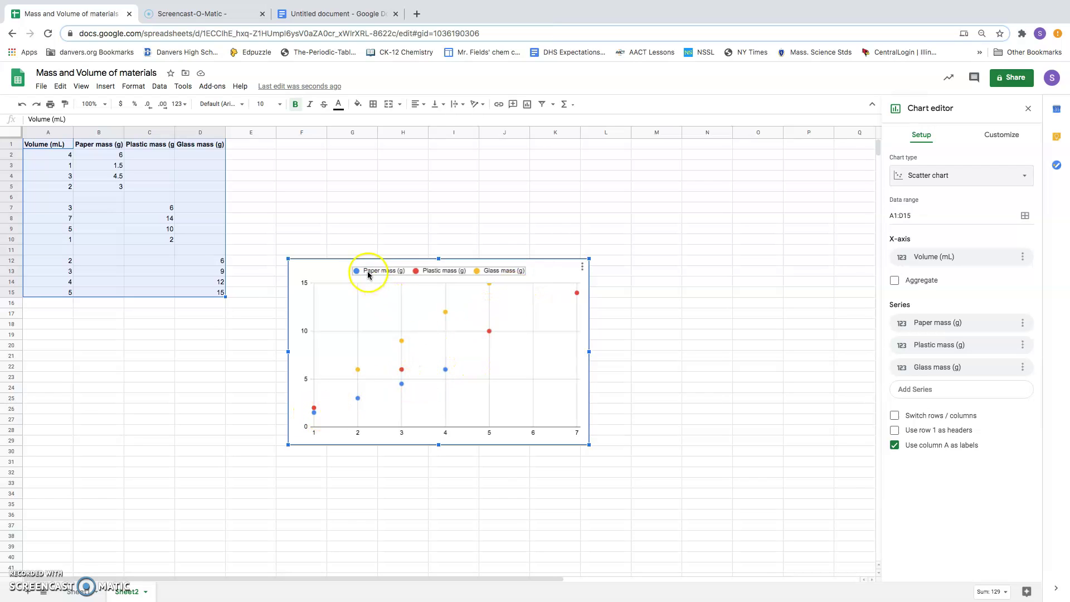
Title the chart 'Mass and Volume of 3 Materials', inserting the missing V in 'Volume'
click(1005, 138)
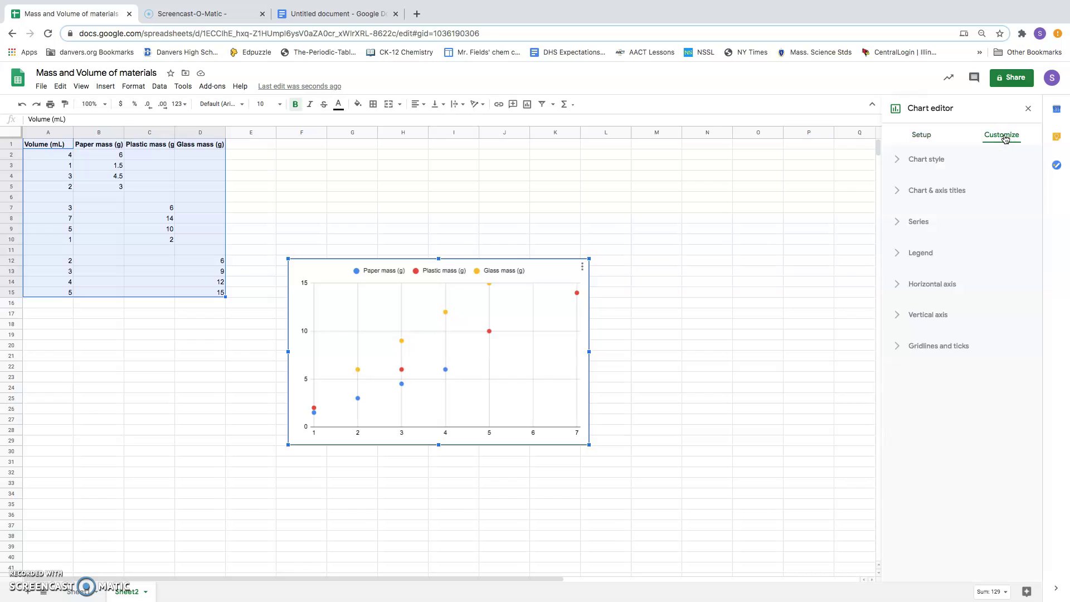
click(897, 161)
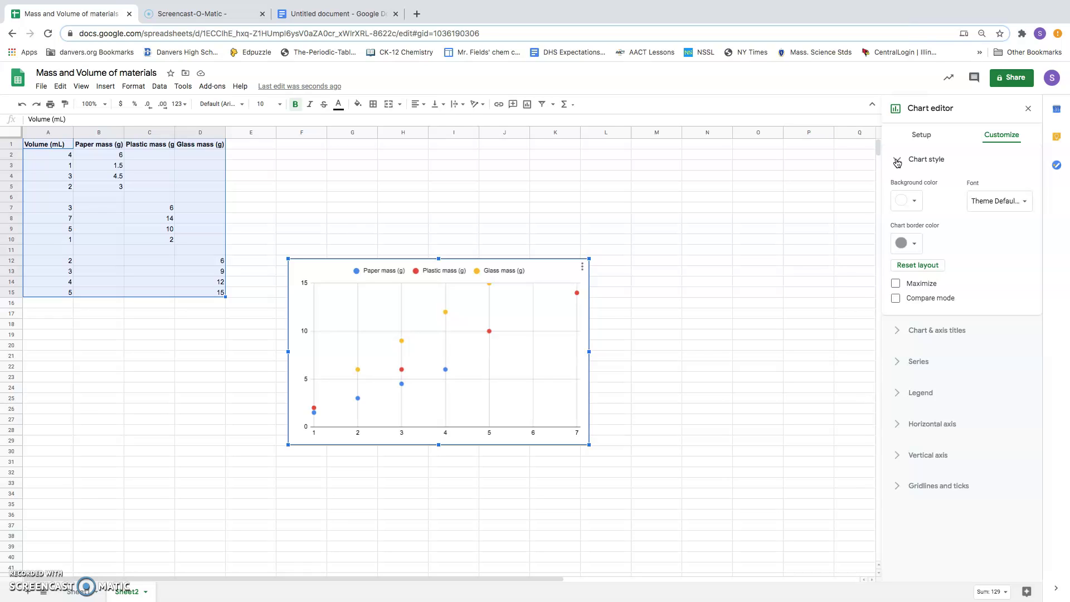
click(897, 161)
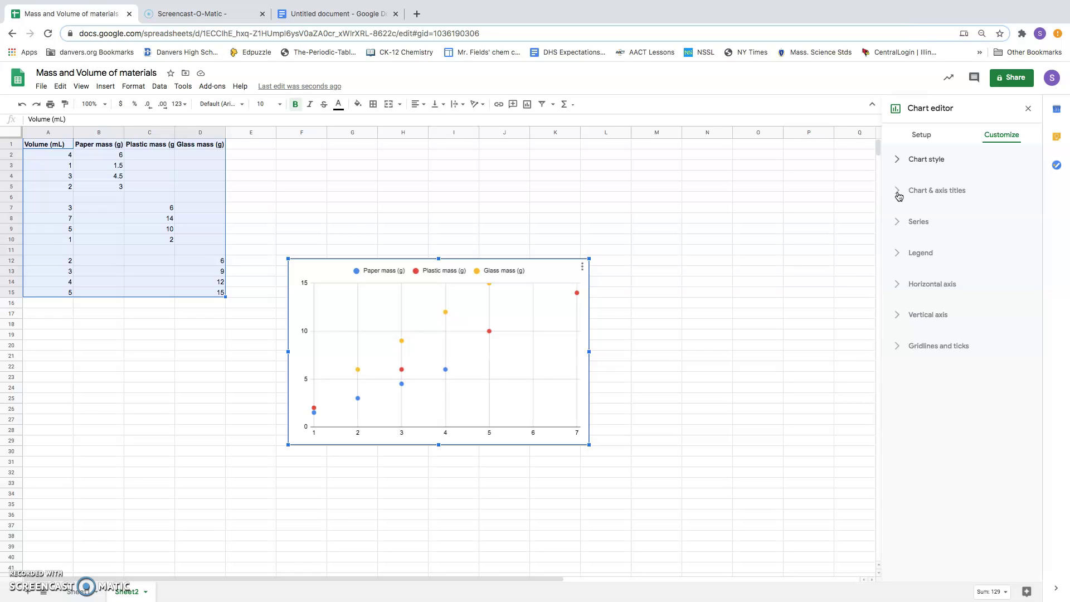
click(899, 192)
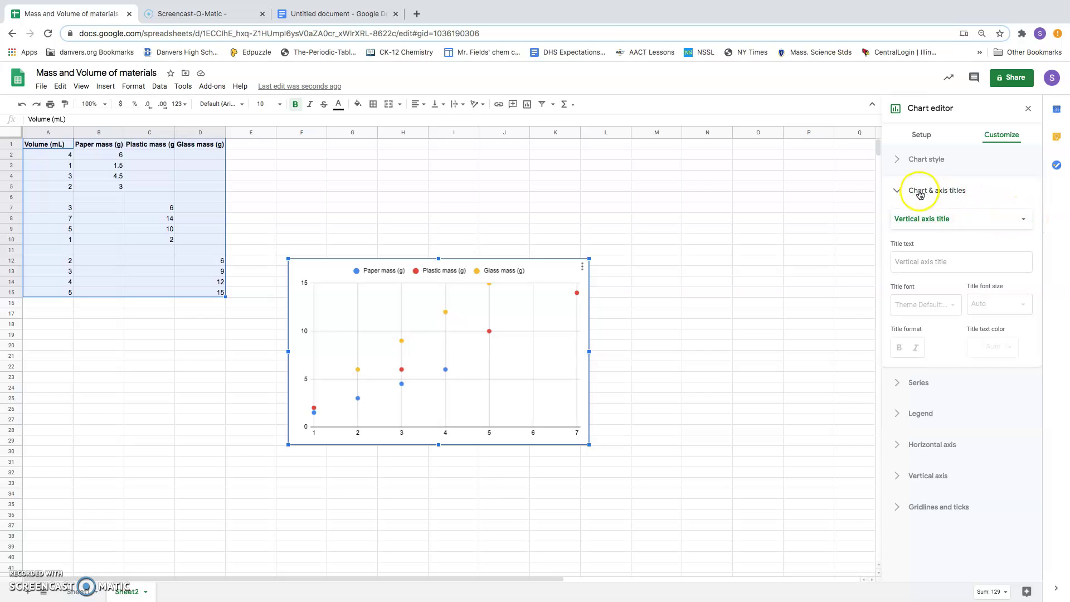
click(1023, 216)
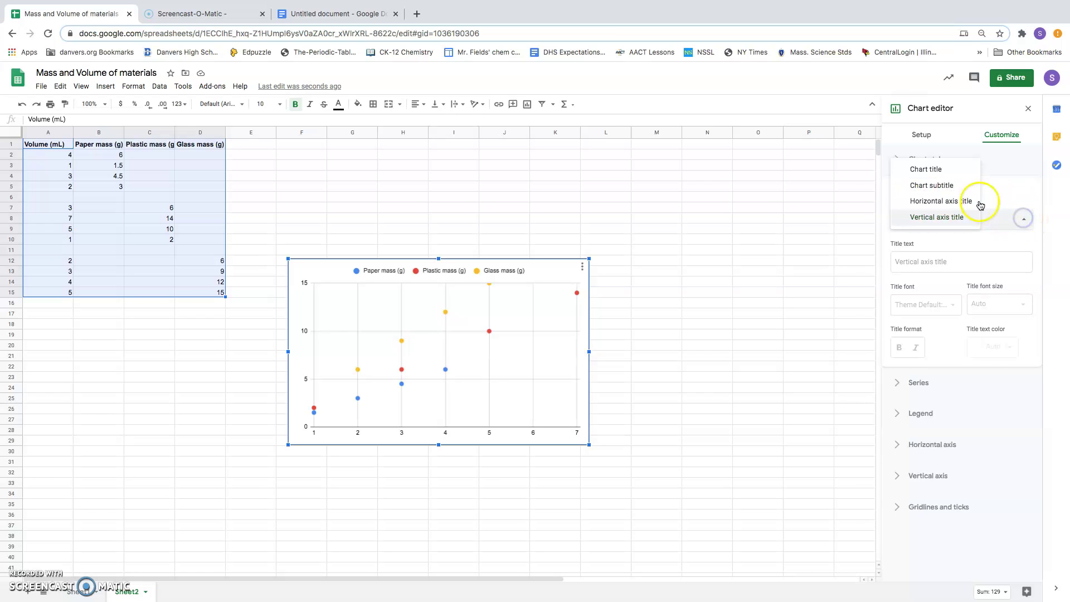
click(936, 168)
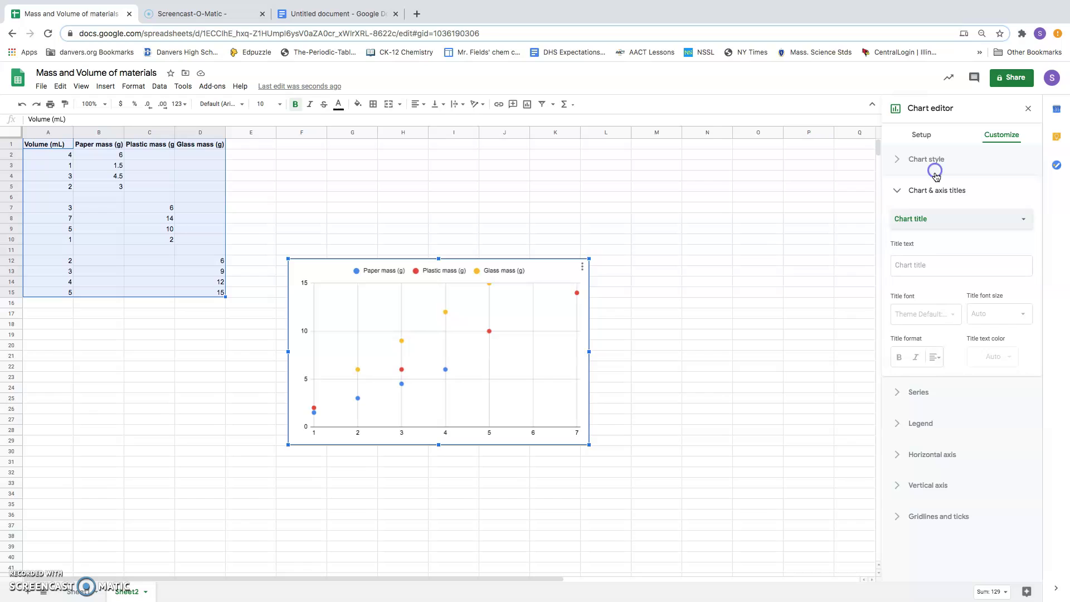
click(901, 267)
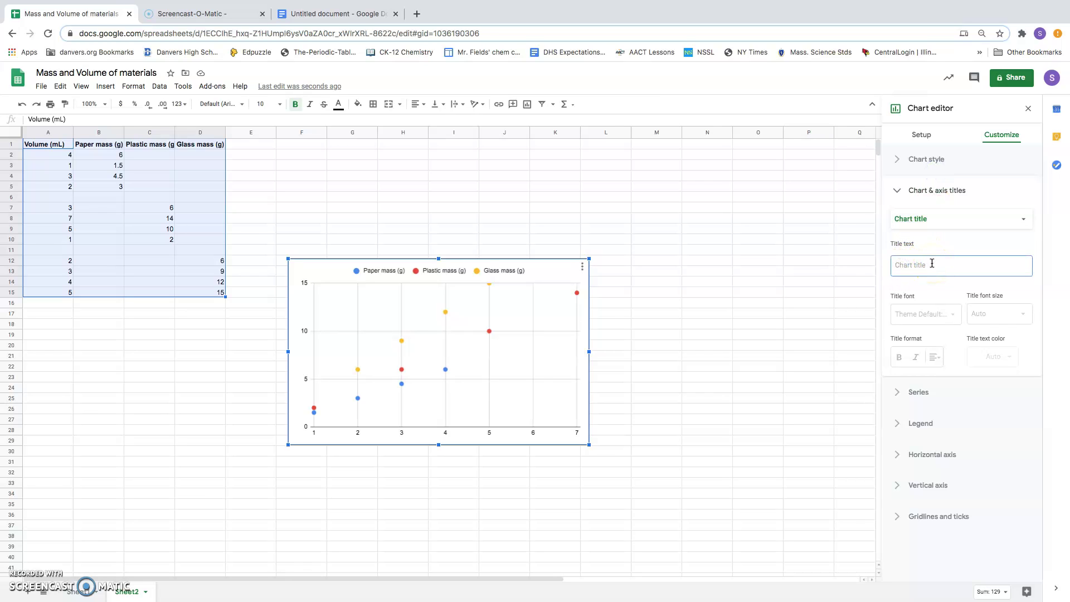
text(Mass and olume of 3 Materials)
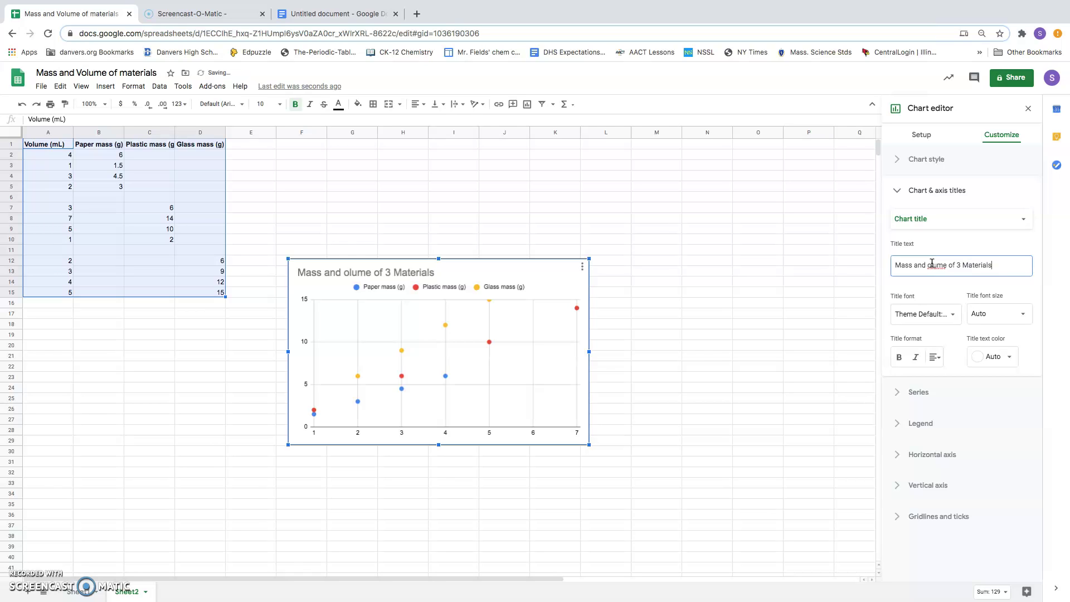
click(929, 265)
click(927, 265)
text(V)
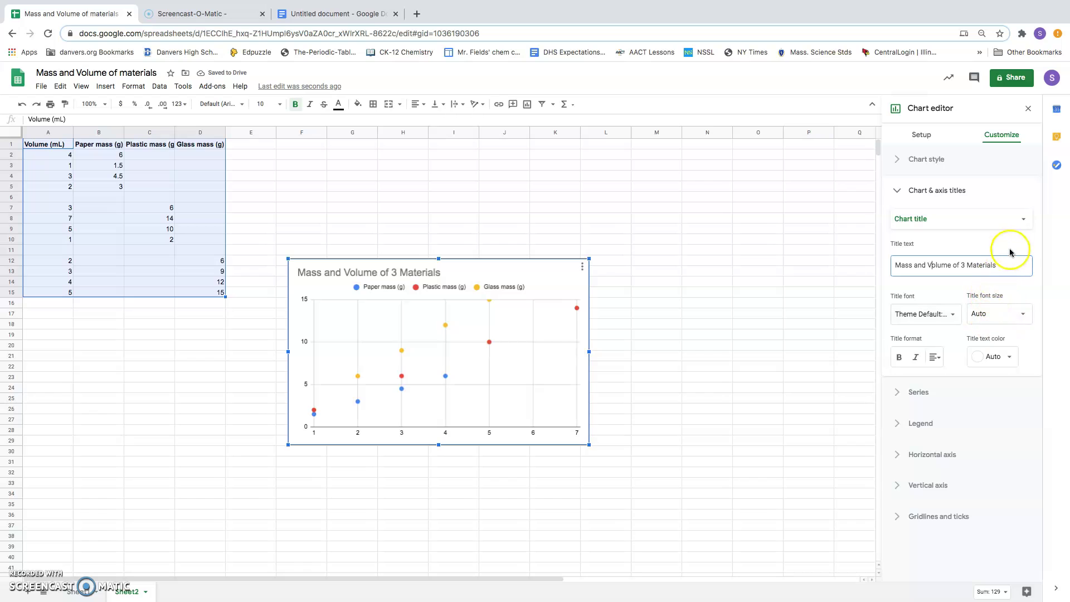
Set the horizontal axis title to 'Volume (mL)'
click(1019, 219)
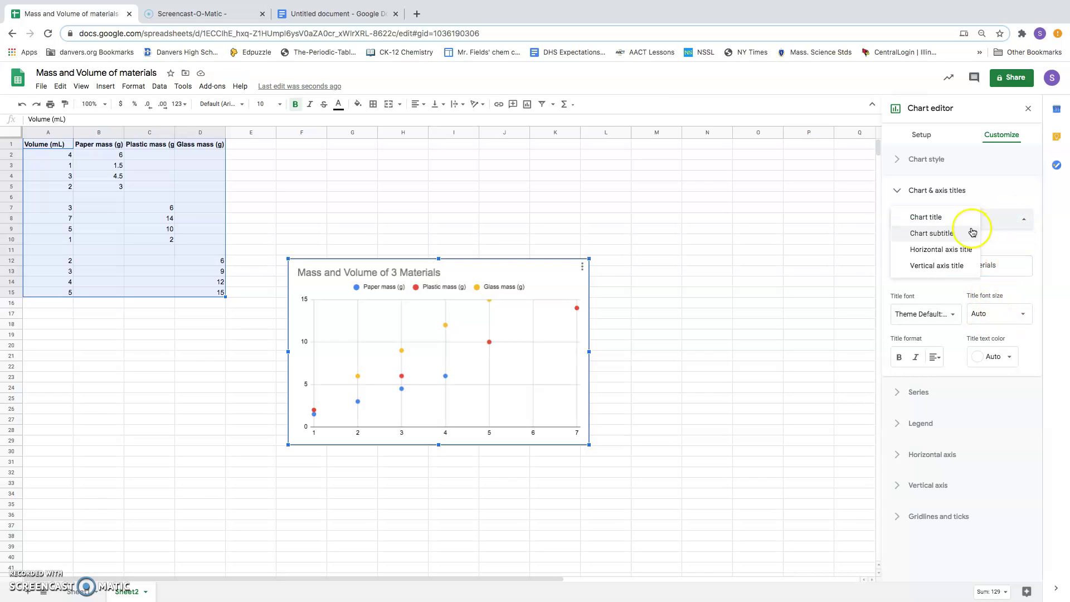
click(949, 252)
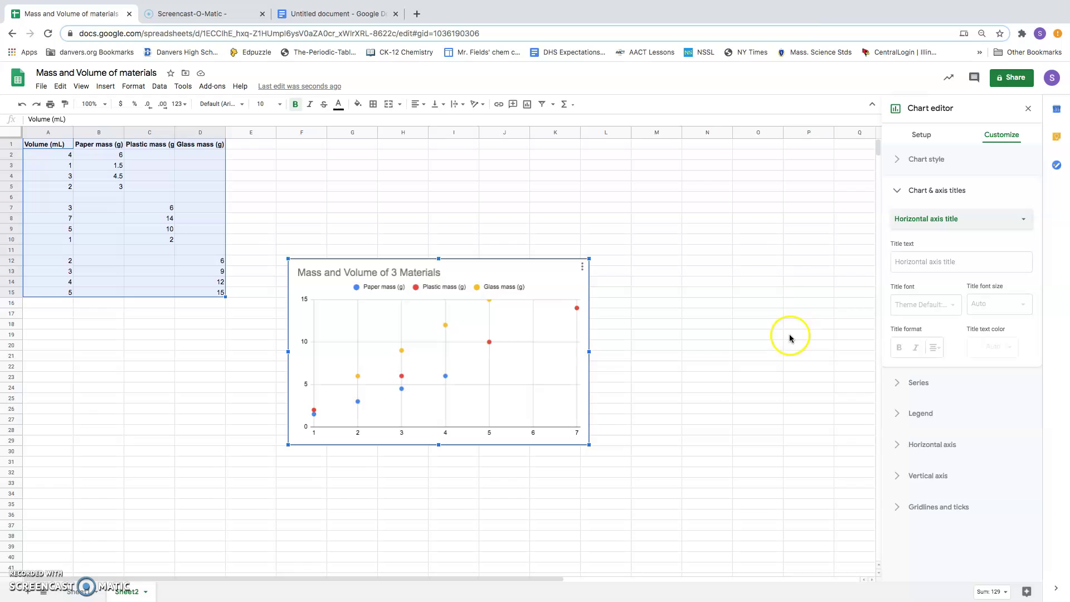
click(902, 262)
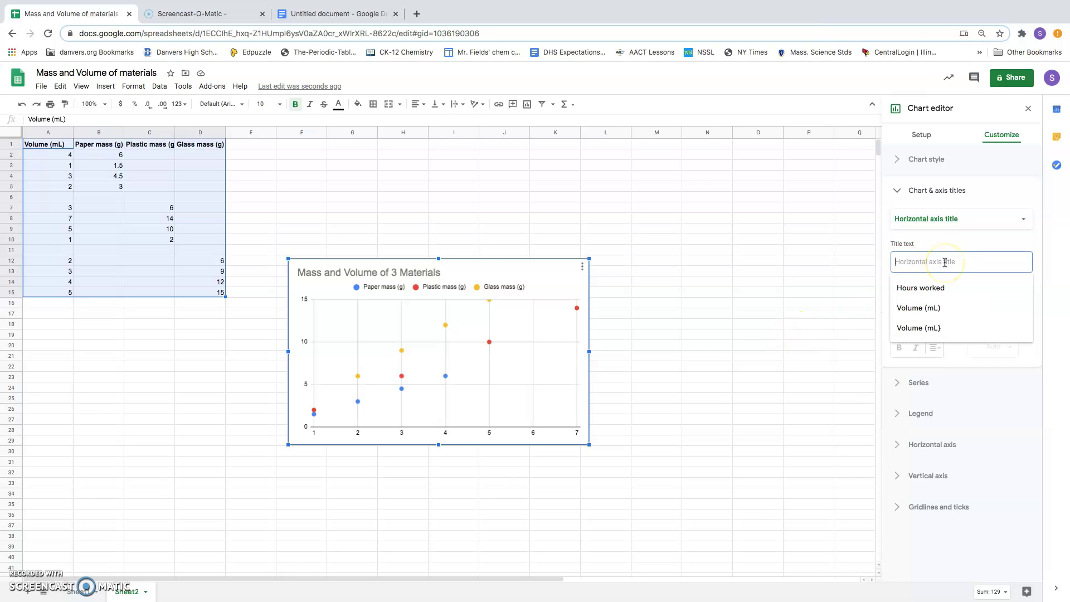
click(930, 314)
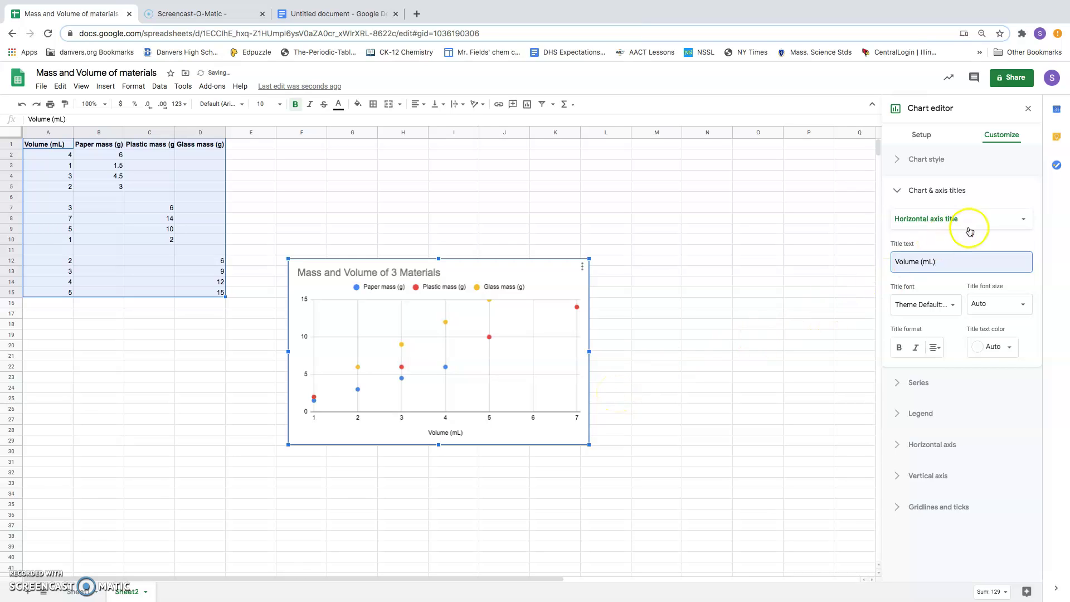
Set the vertical axis title to 'Mass (g)'
click(1024, 219)
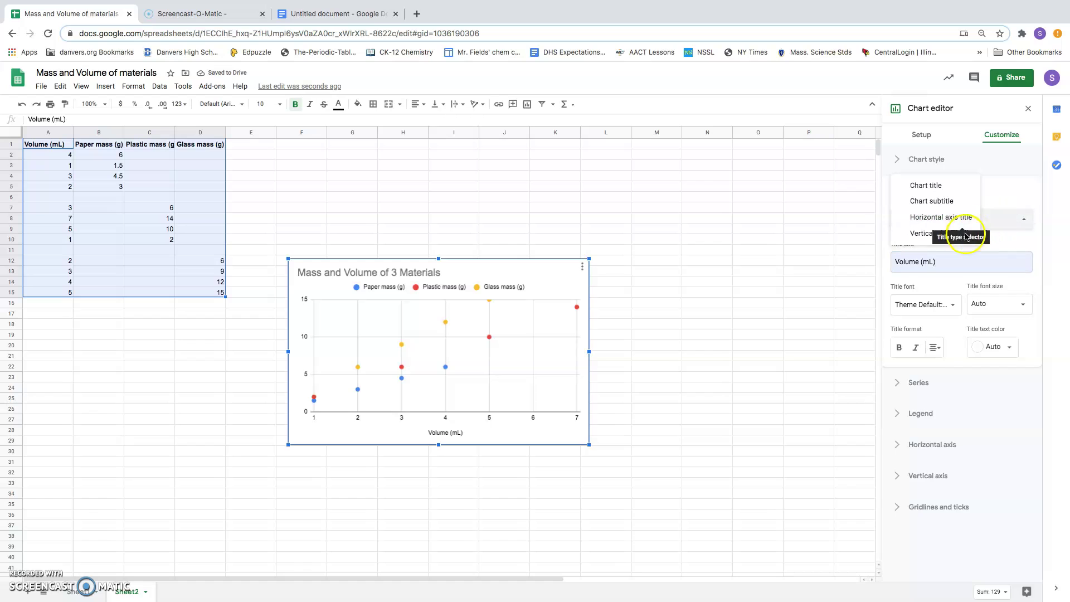
click(960, 237)
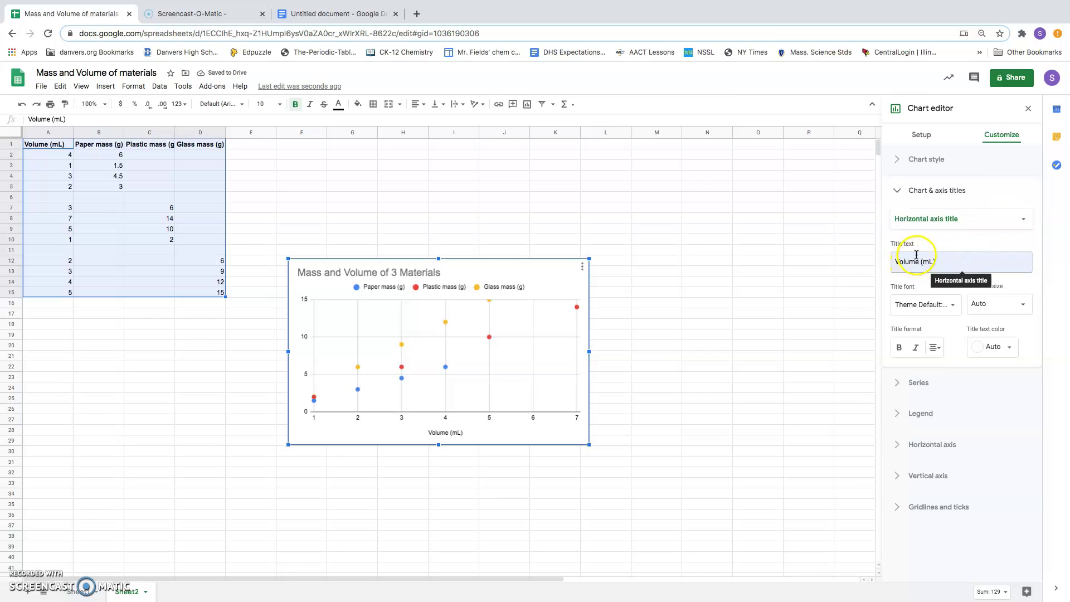
click(1022, 218)
click(939, 233)
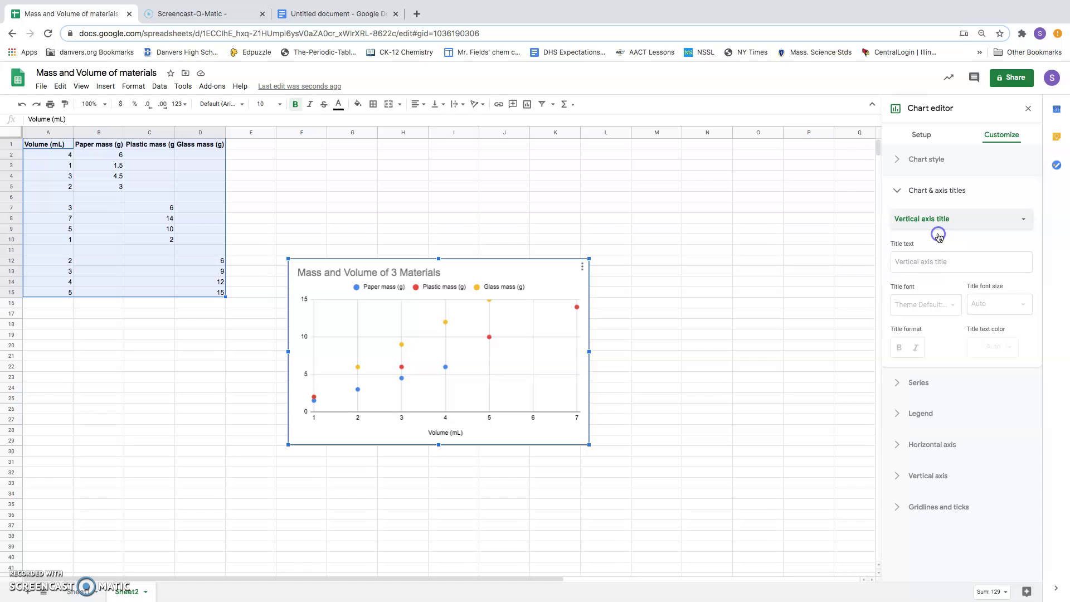
click(917, 262)
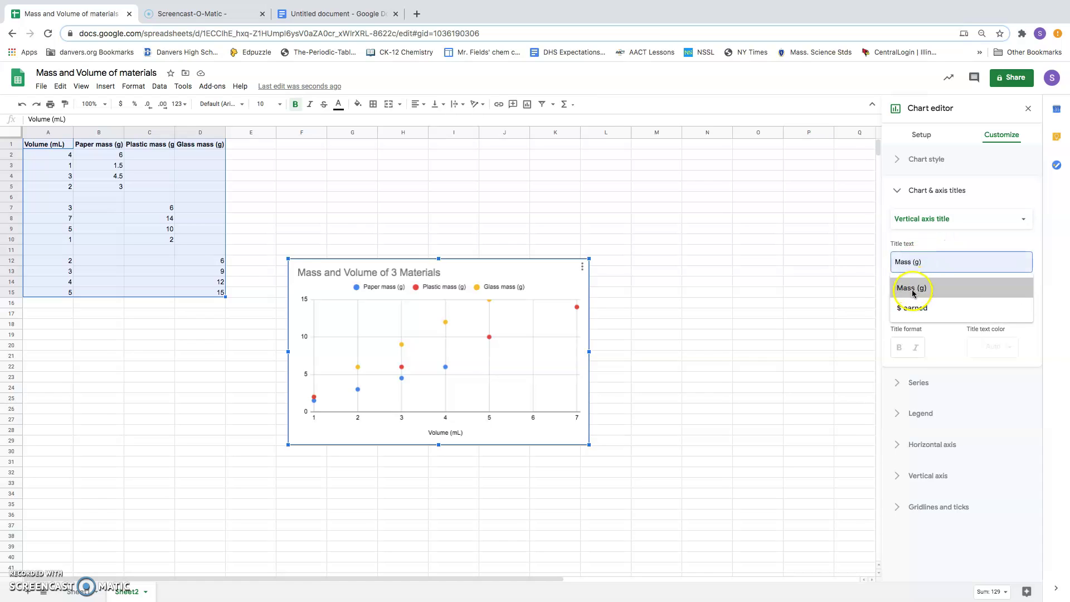
click(914, 288)
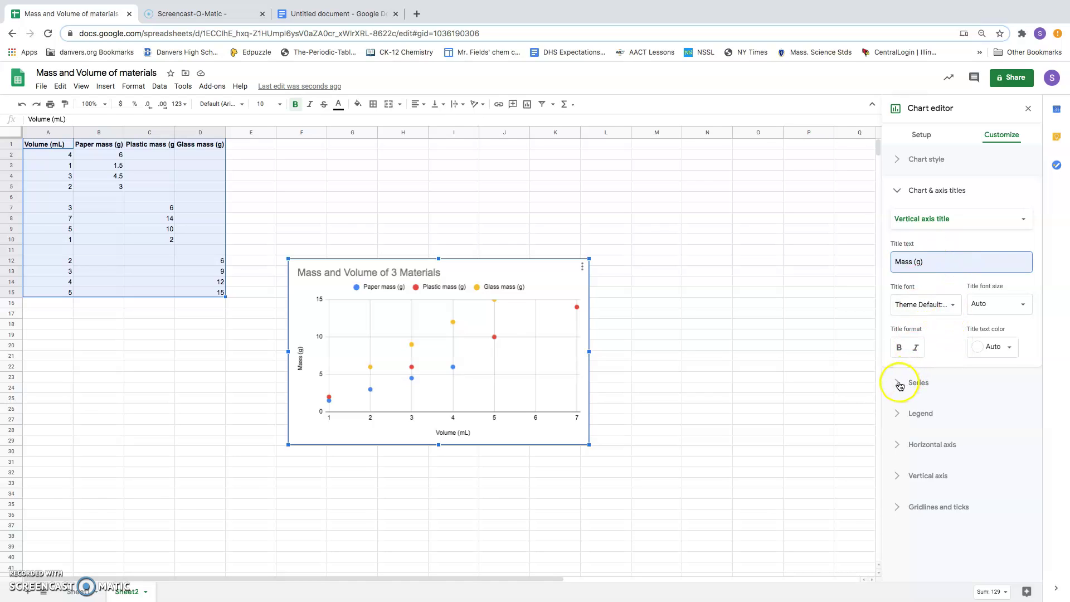
Draw the Paper mass (g) series points as 10px triangles
click(898, 192)
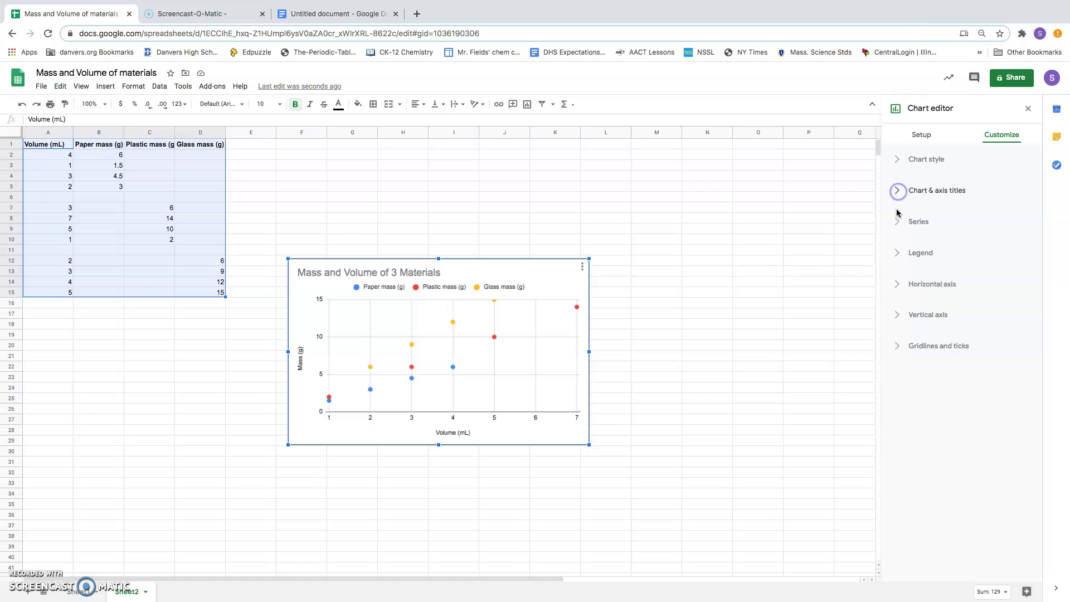
click(897, 234)
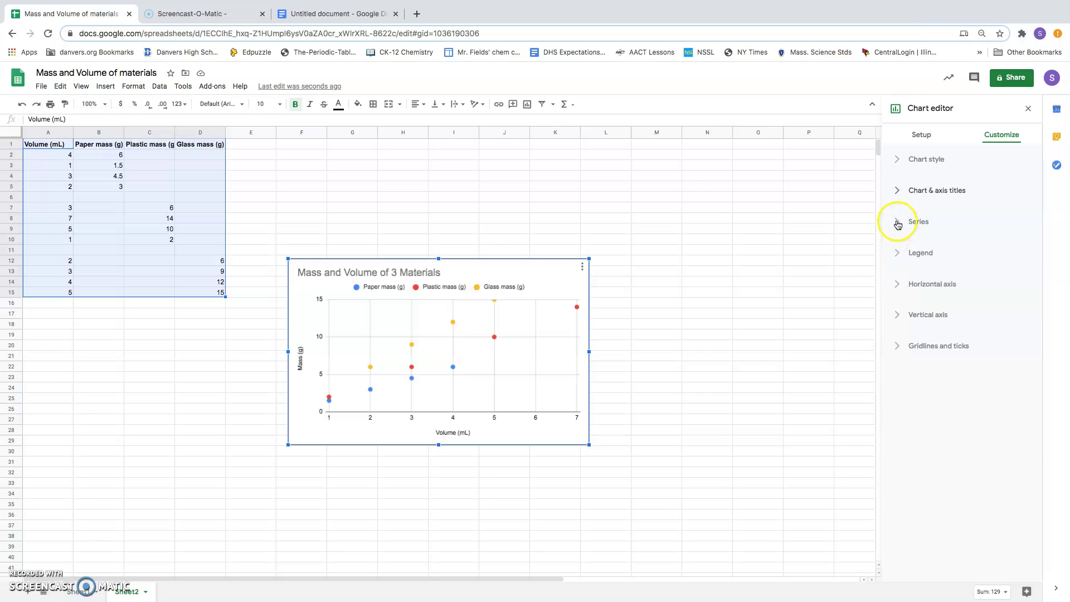
click(898, 223)
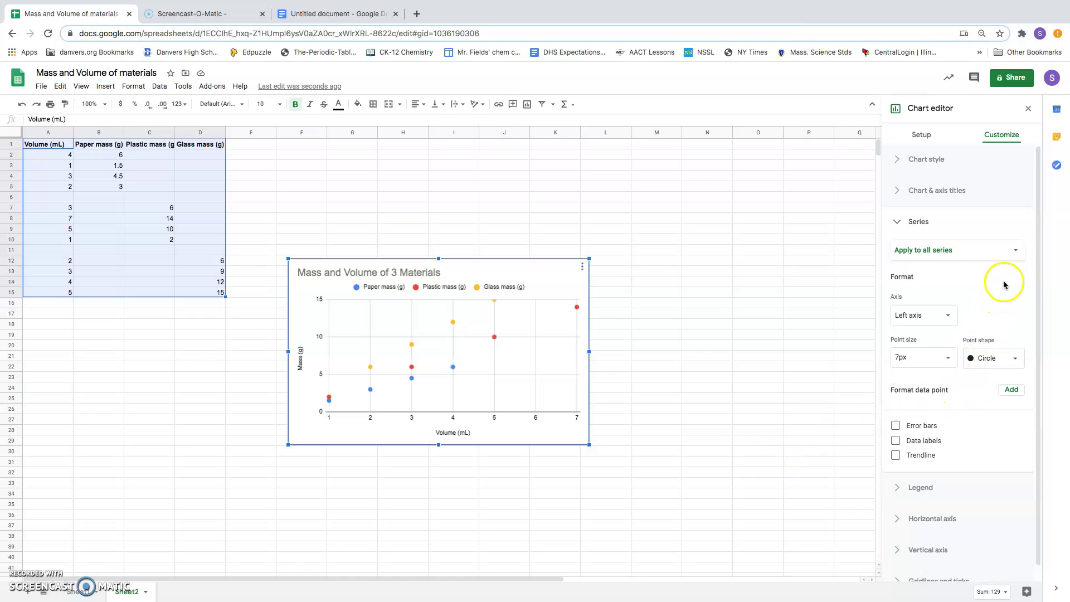
click(1015, 254)
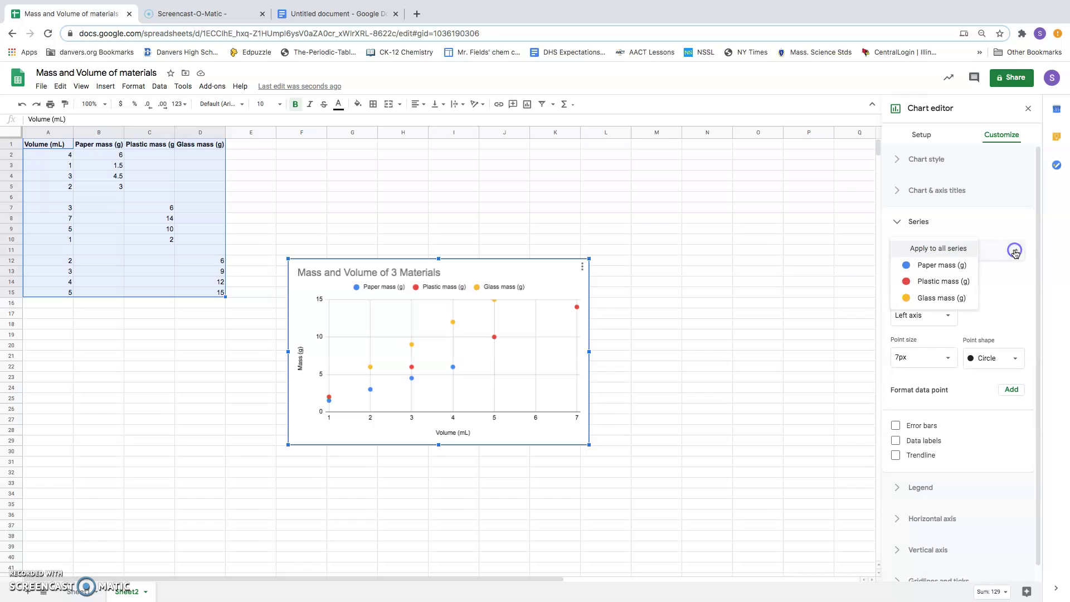
click(918, 269)
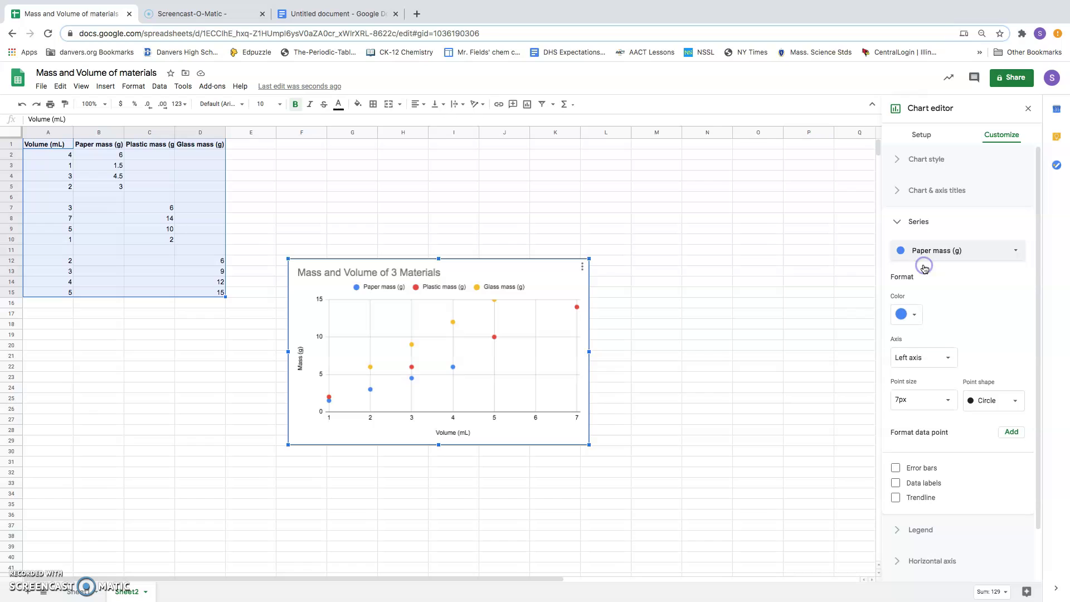
click(1015, 400)
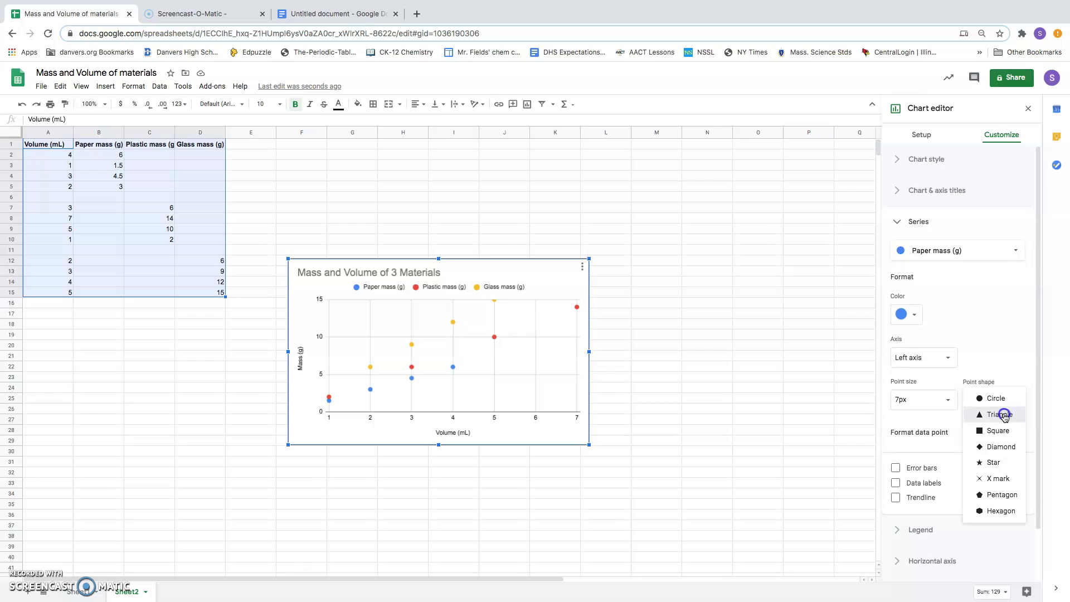
click(1003, 416)
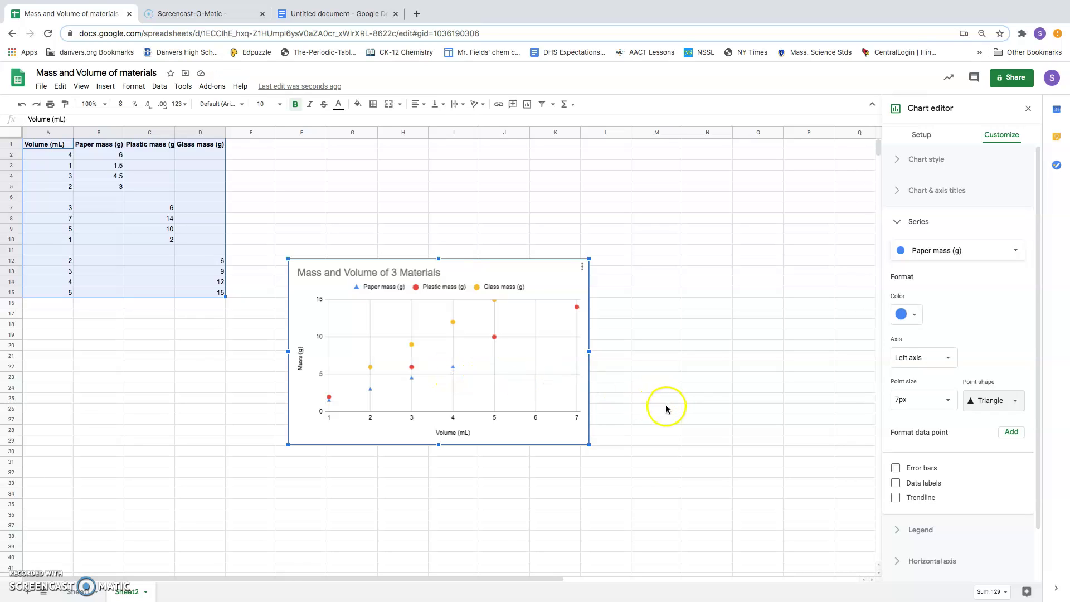
click(948, 401)
click(920, 470)
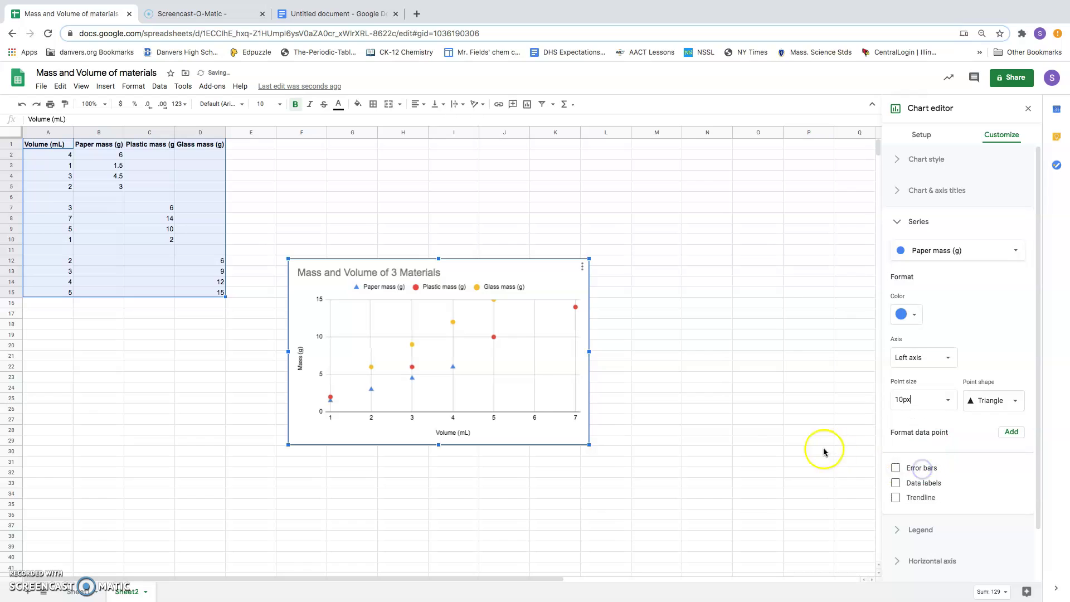
Reopen the chart editor from the chart's options menu
click(741, 430)
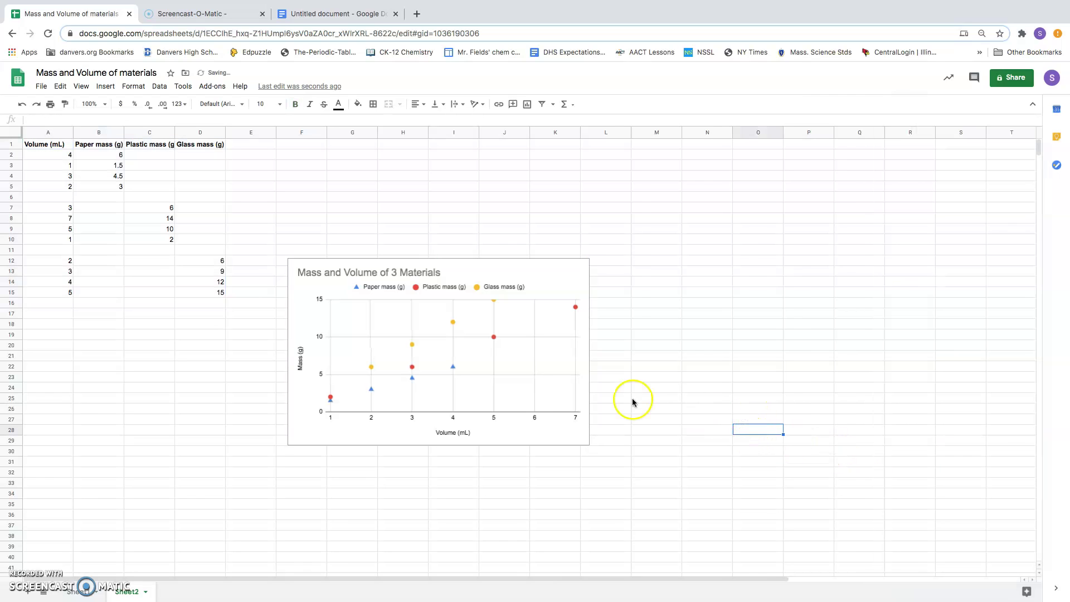
click(533, 381)
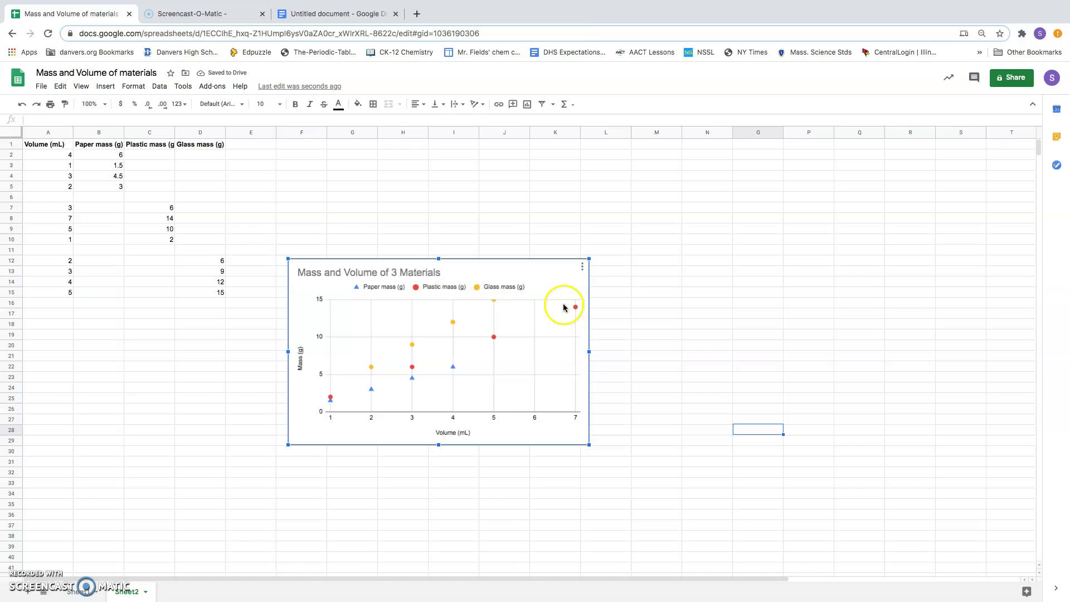
click(583, 267)
click(545, 284)
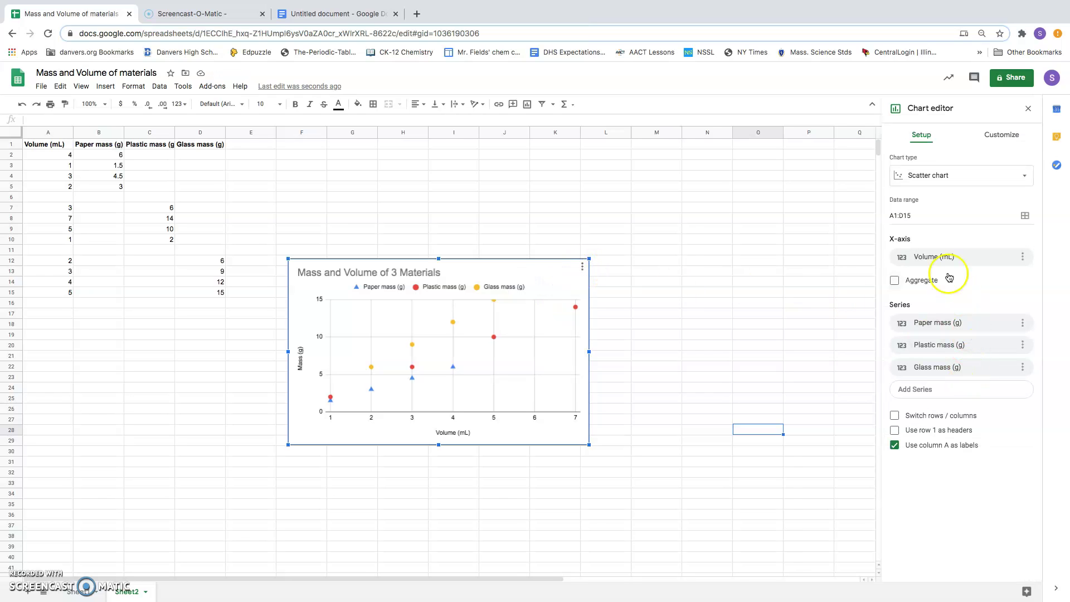
Draw the Glass mass (g) series points as 10px squares
click(998, 134)
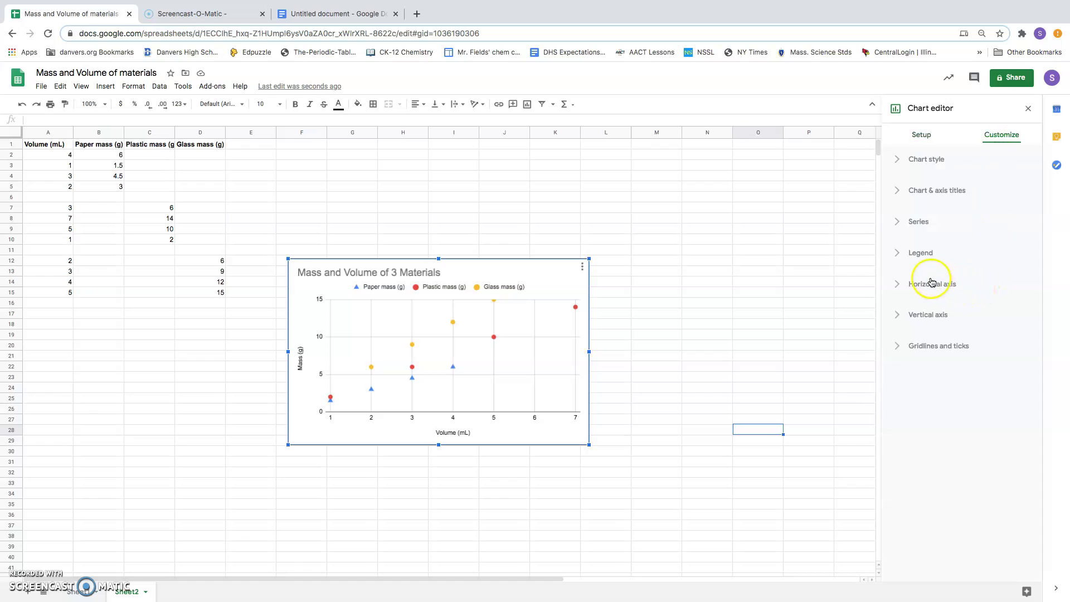
click(897, 223)
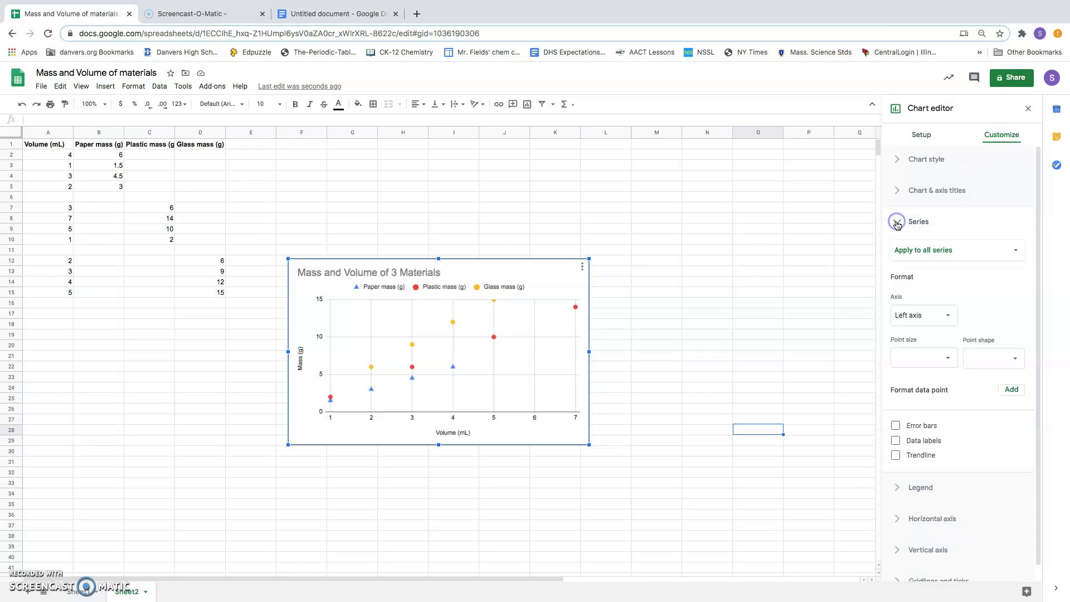
click(1012, 249)
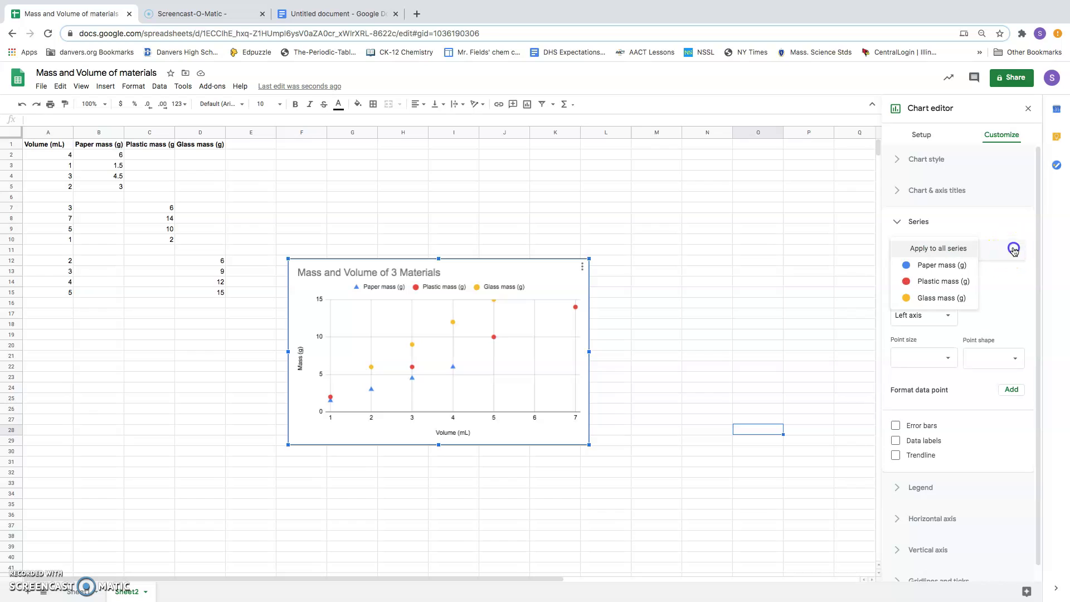
click(941, 298)
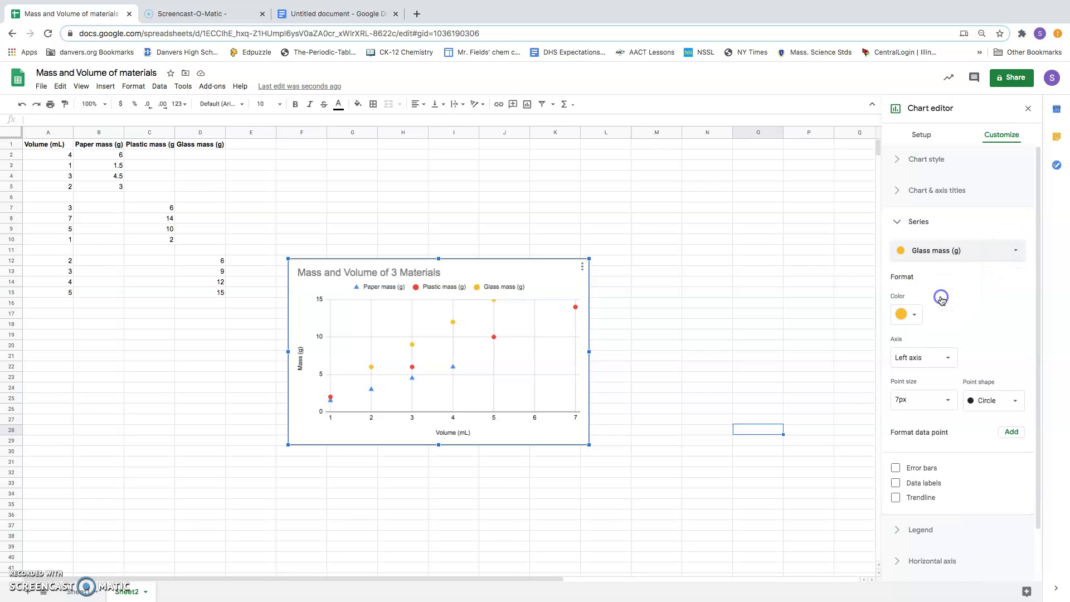
click(1016, 403)
click(1003, 430)
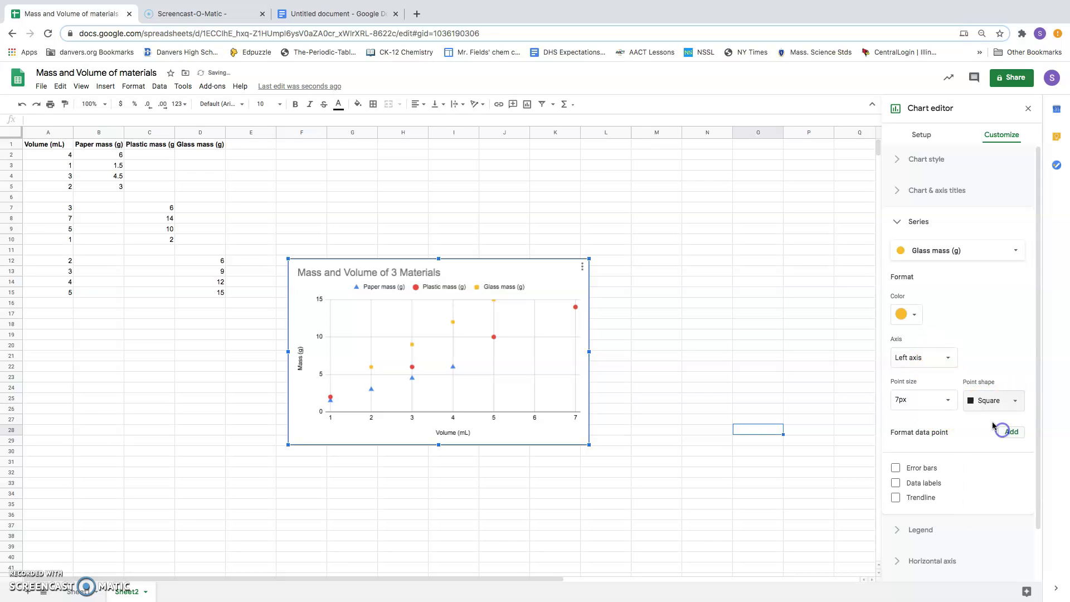
click(949, 403)
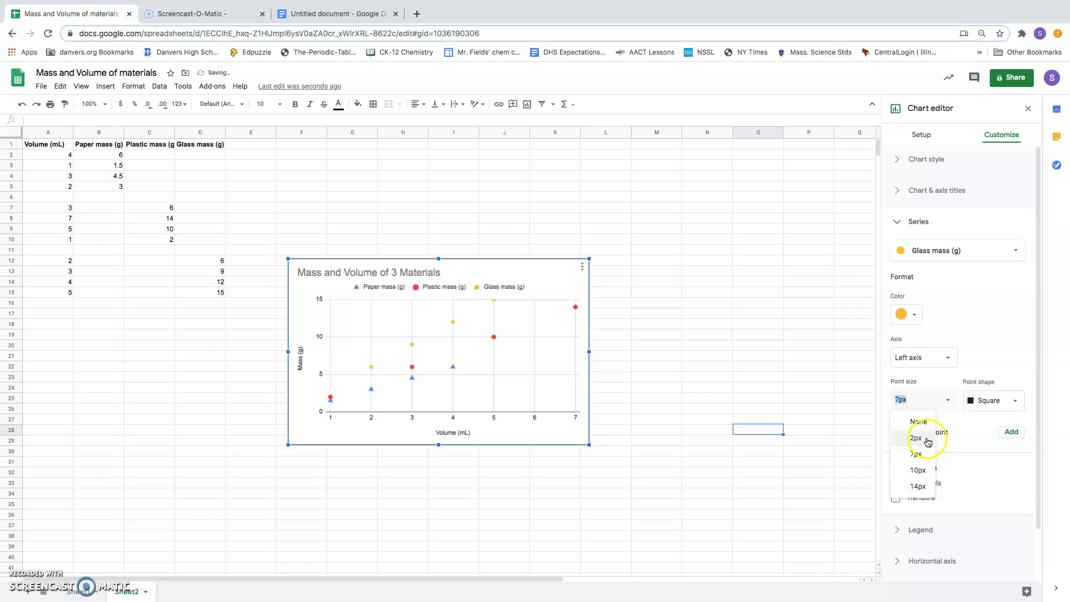
click(918, 472)
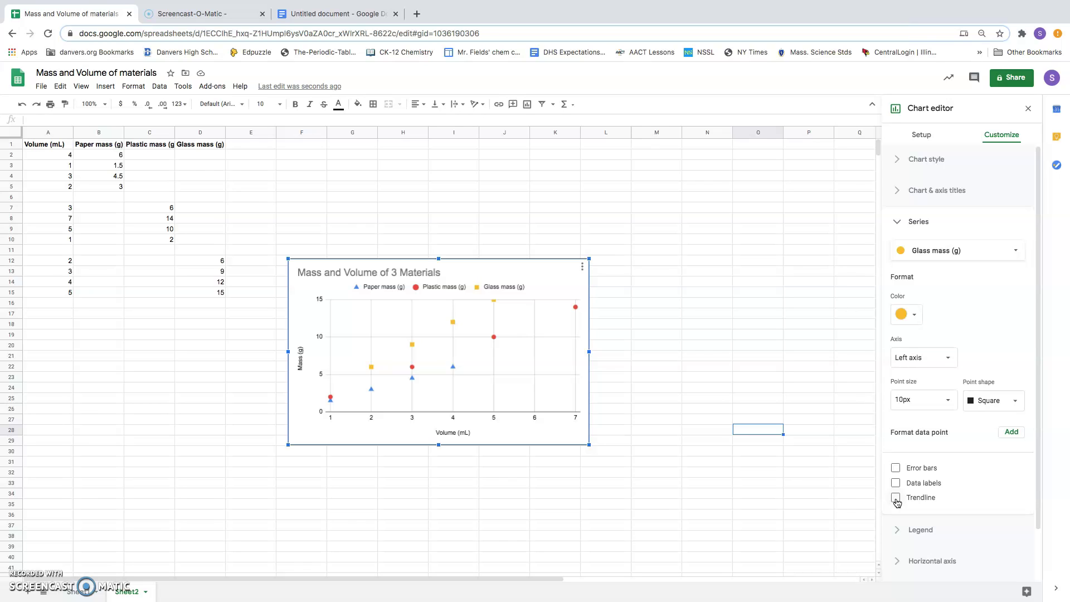
Add trendlines to the Glass, Plastic and Paper mass series
click(896, 498)
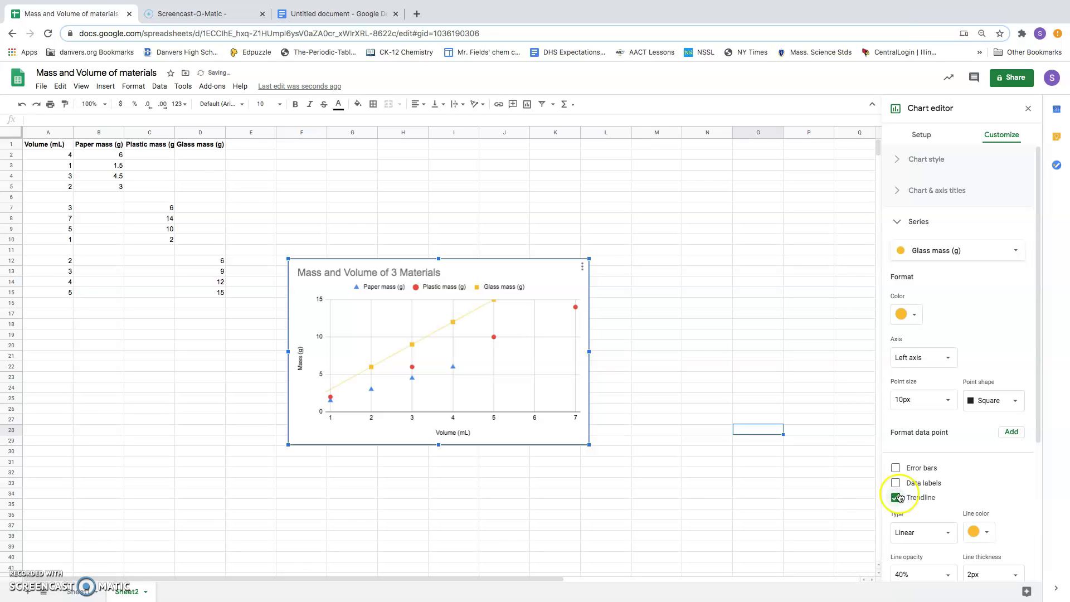
click(1015, 251)
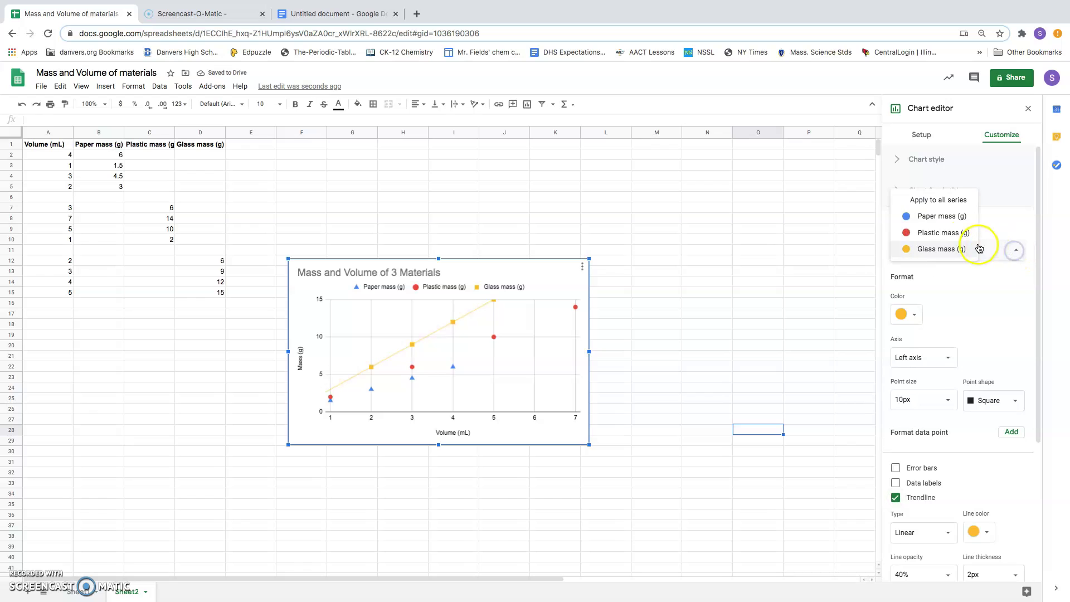
click(944, 233)
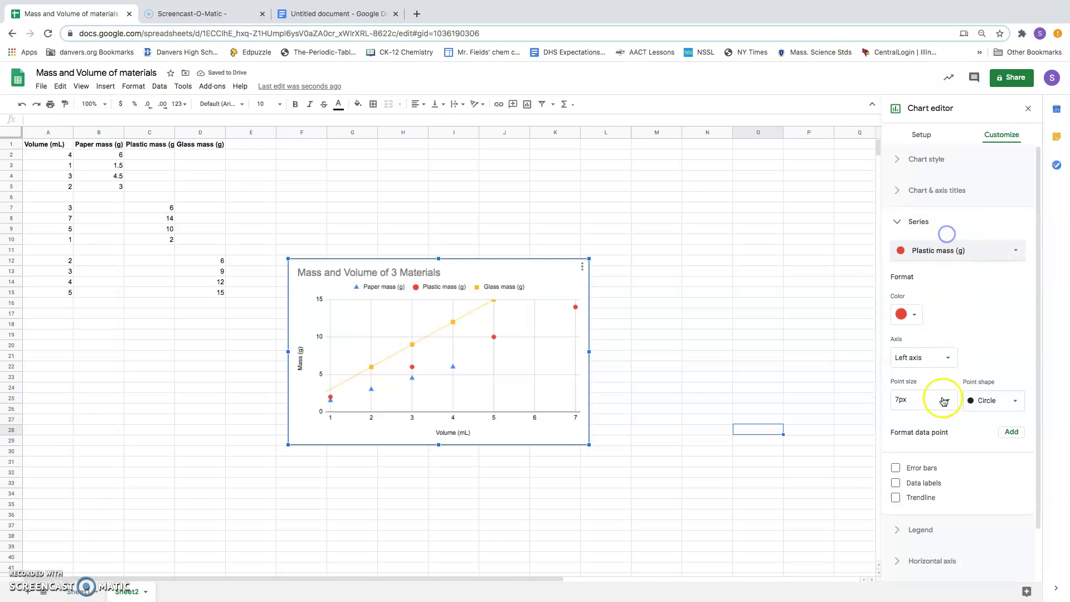
click(895, 499)
click(1015, 250)
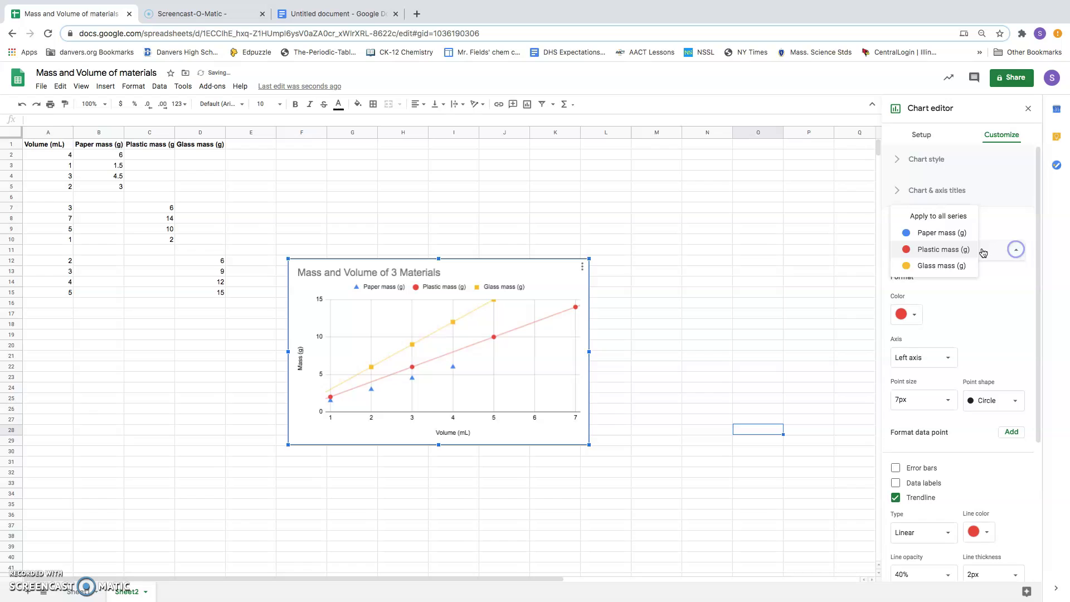
click(942, 233)
click(896, 498)
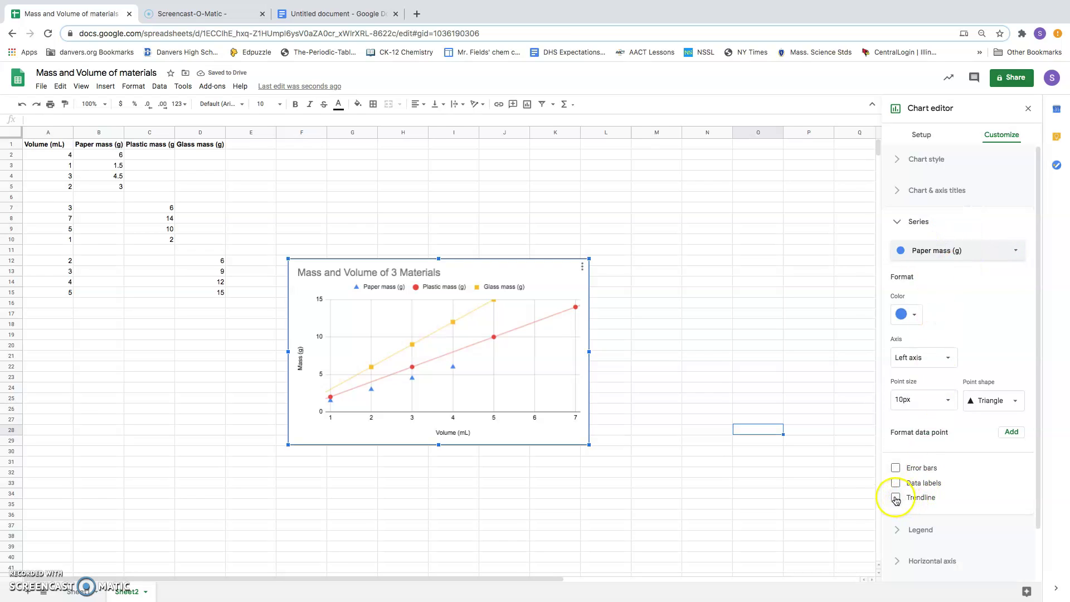
click(896, 498)
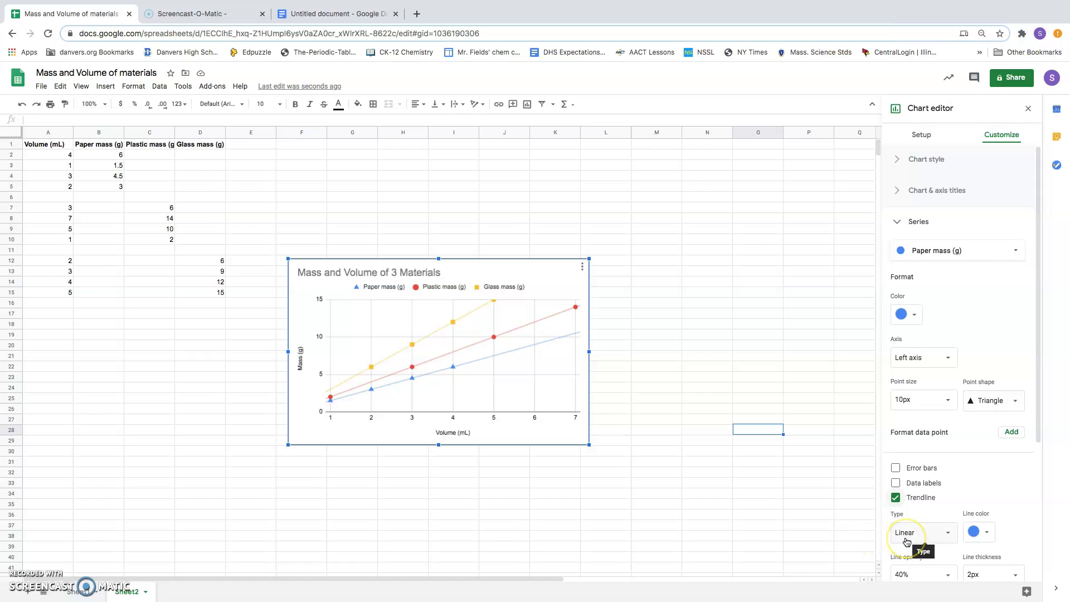
scroll(907, 541, down, 3)
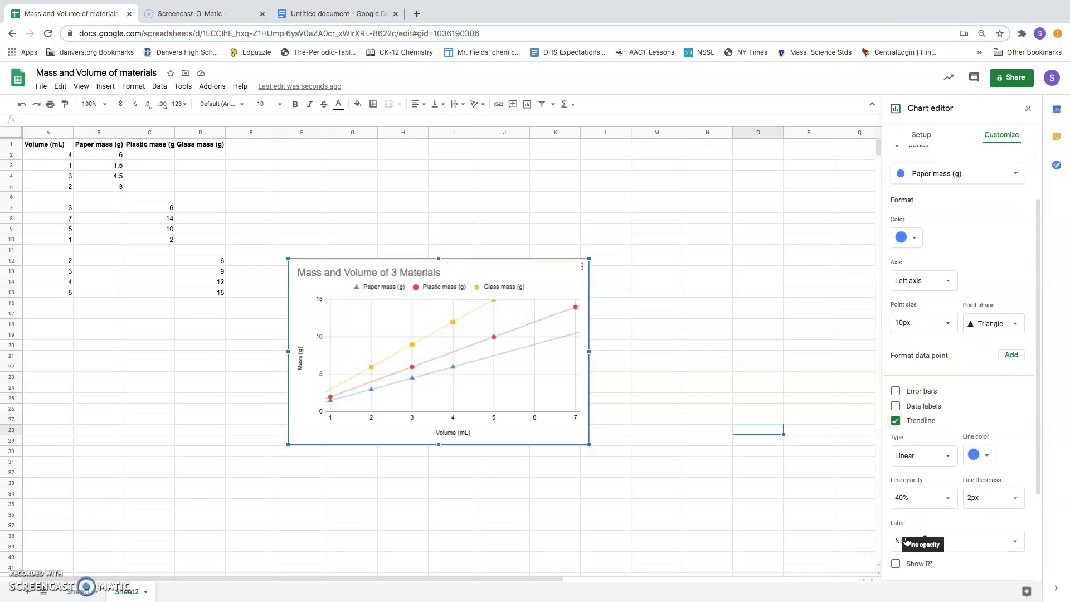
scroll(906, 542, down, 1)
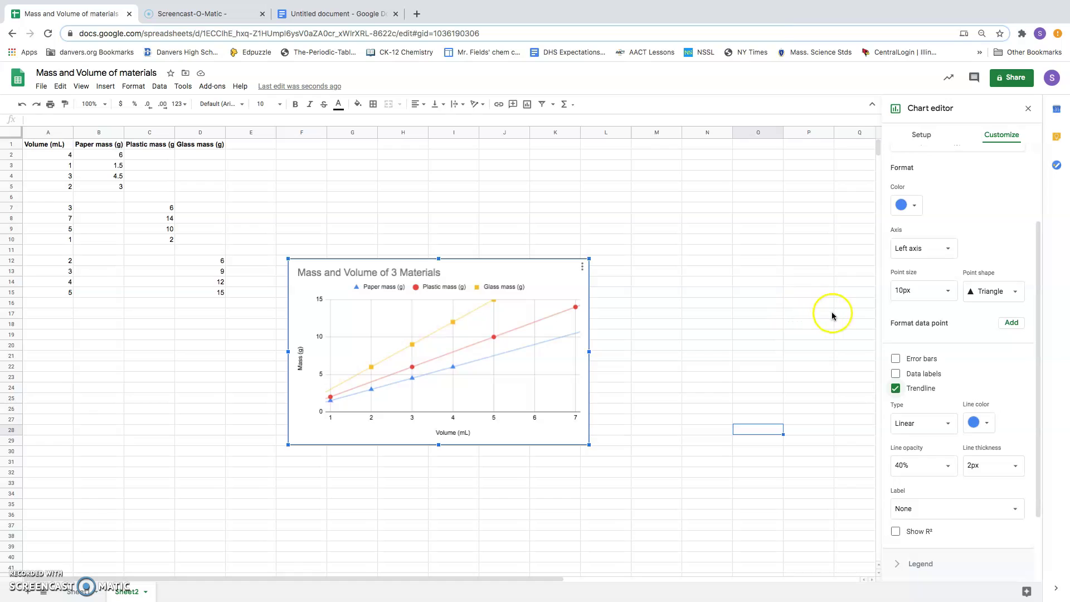
Set the legend position to Right beside the three mass series and widen the chart
drag(1039, 275, 1020, 184)
click(900, 222)
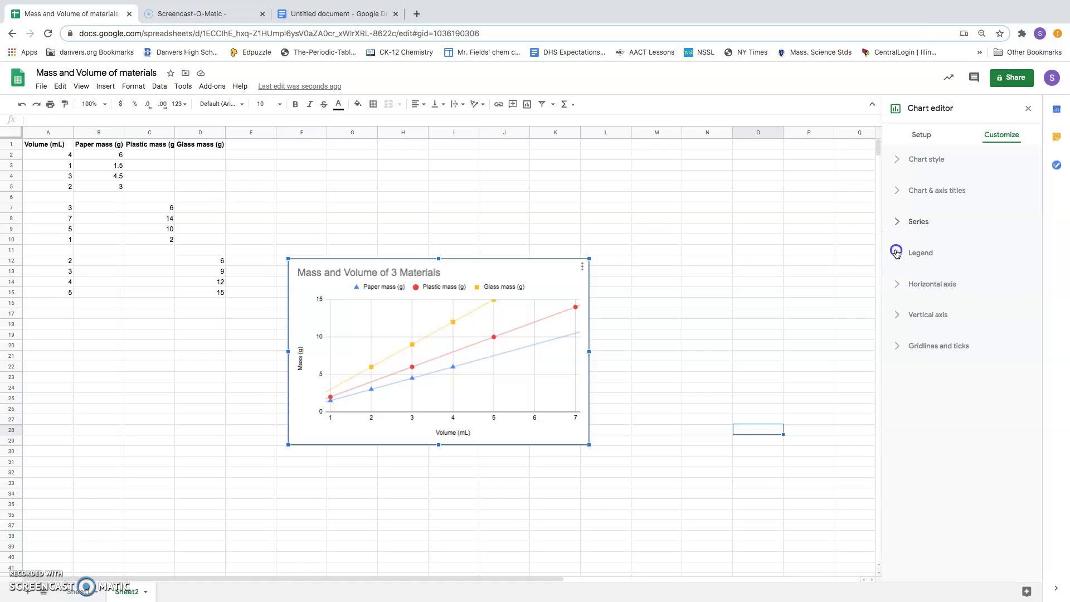
click(896, 253)
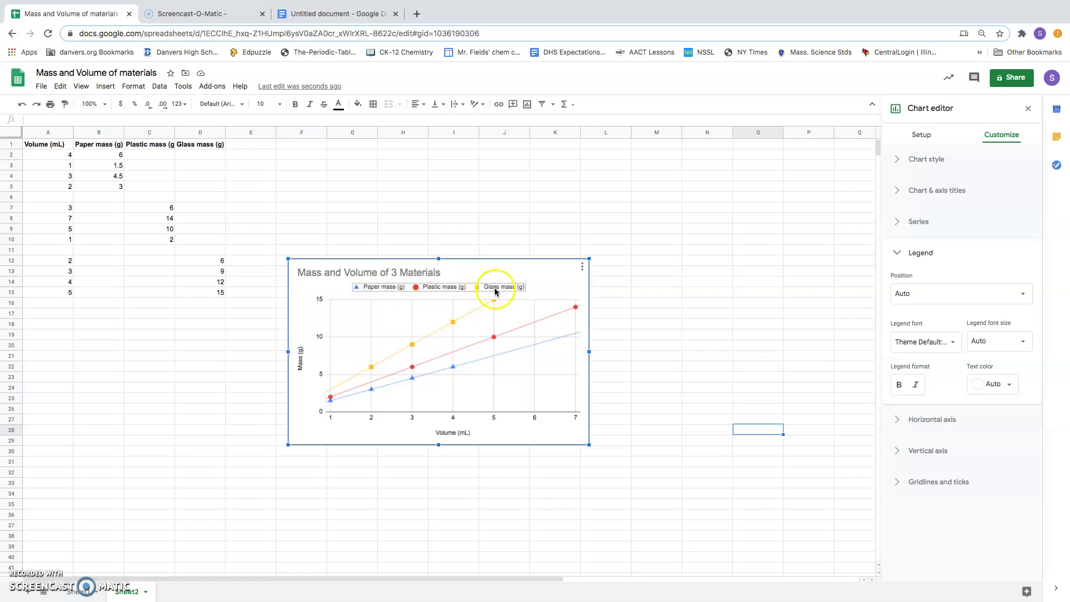
click(1023, 295)
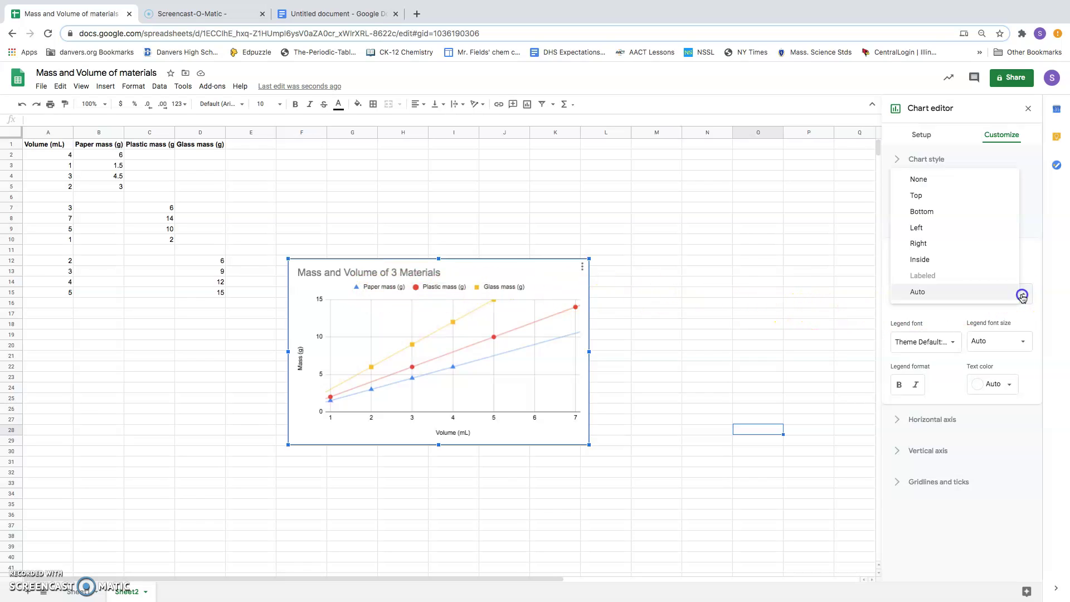
click(958, 242)
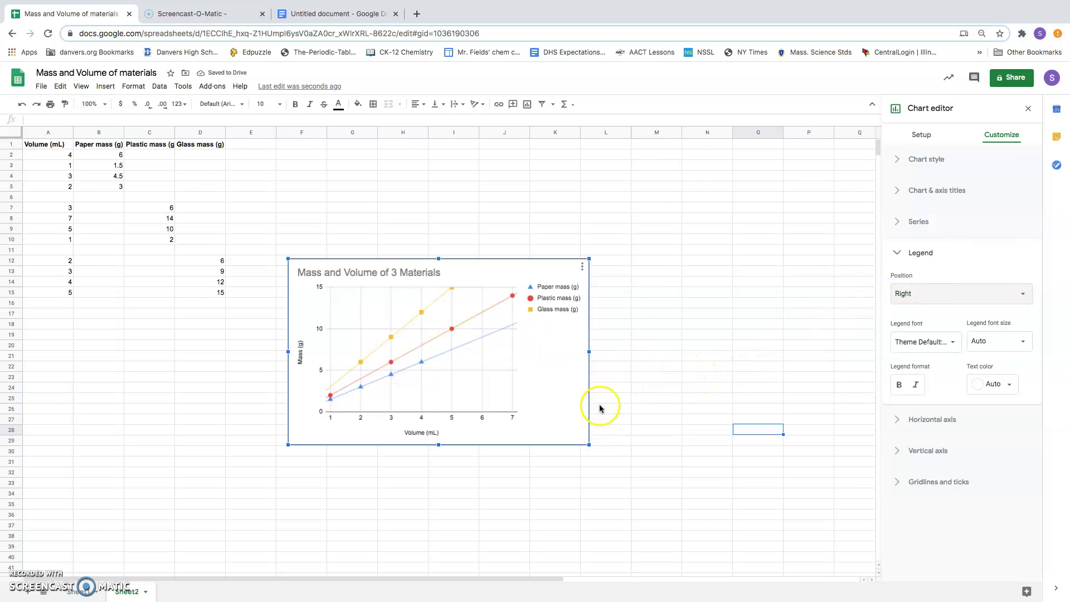
drag(587, 352, 625, 353)
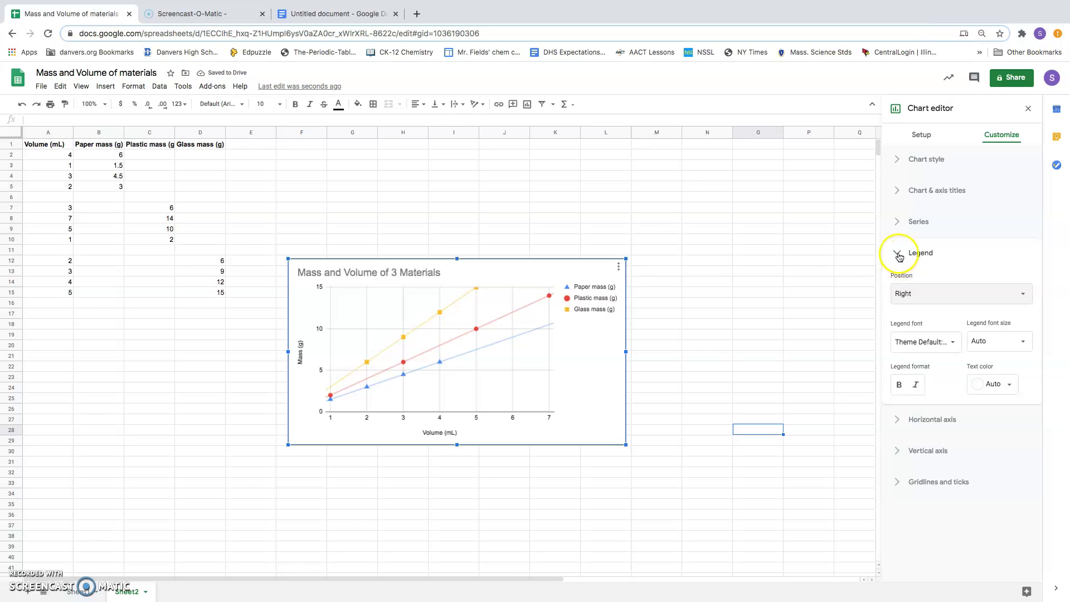
Fix the horizontal Volume (mL) axis range at minimum 0 and maximum 8
click(898, 254)
click(899, 285)
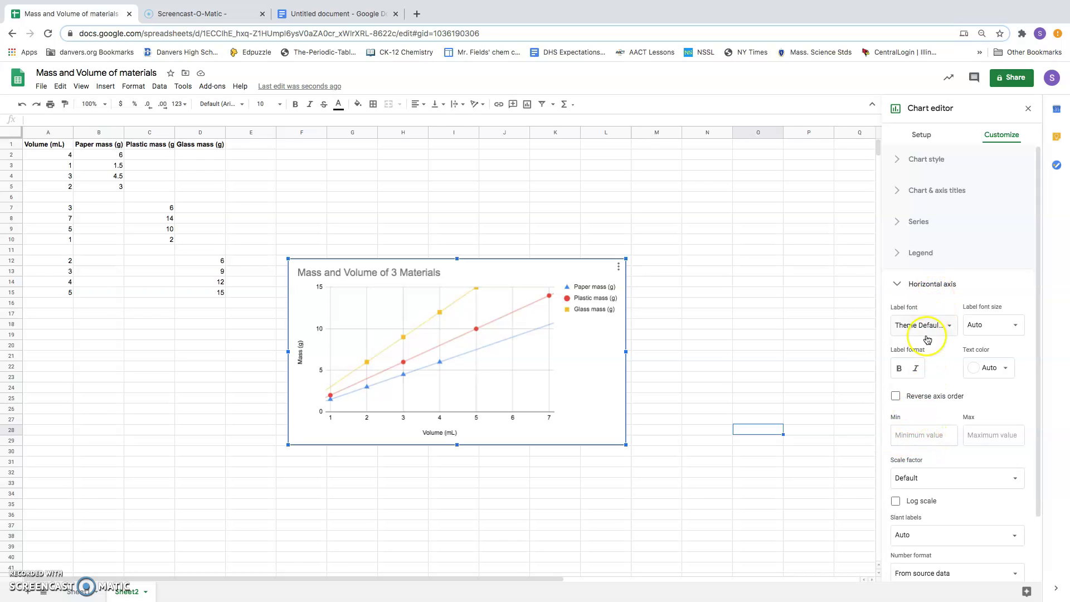
click(898, 436)
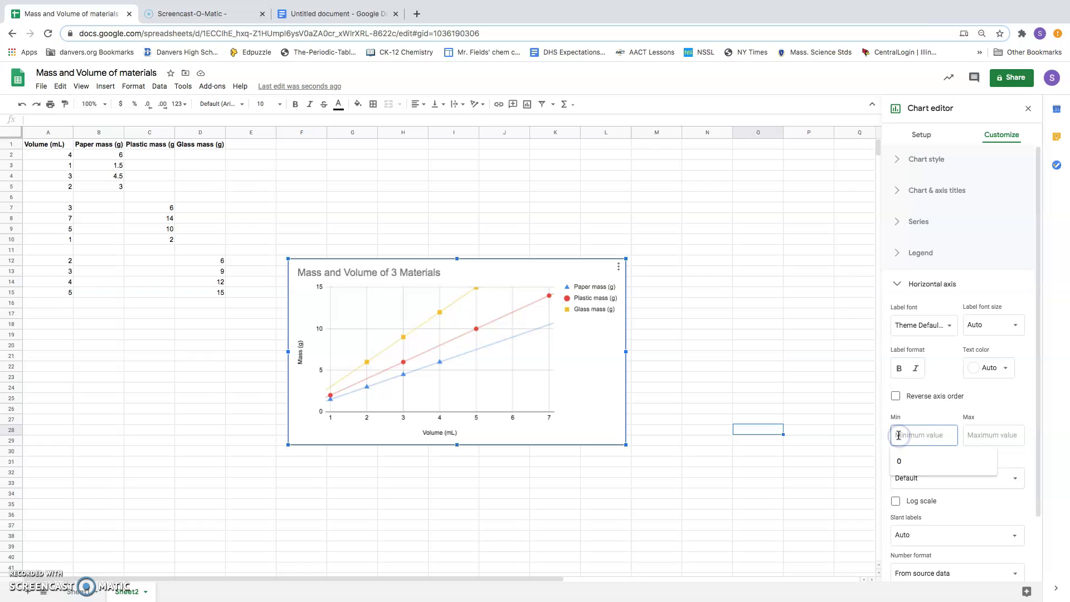
text(0)
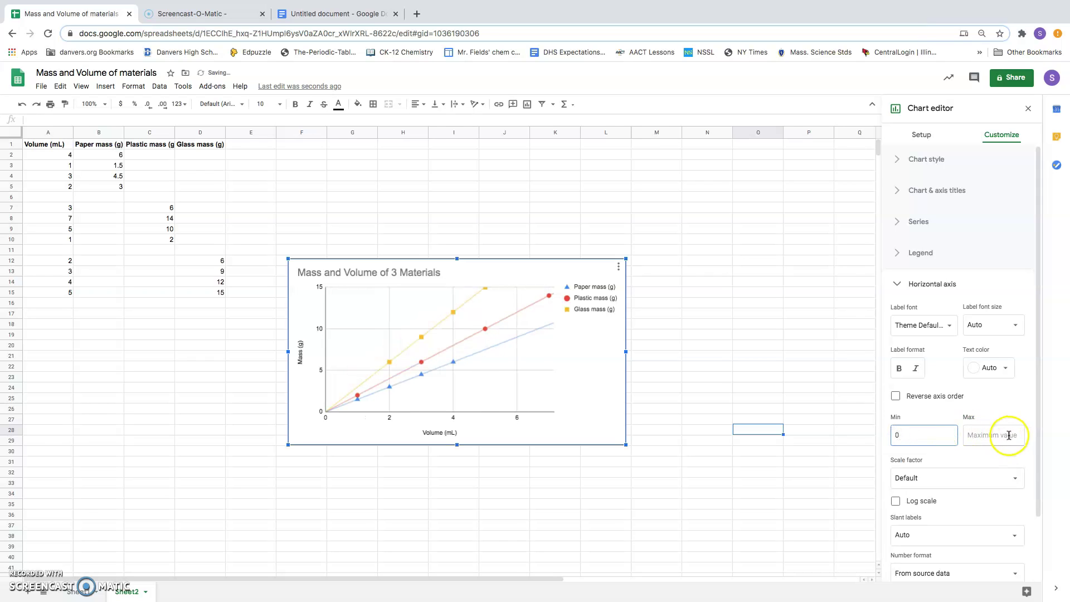
click(978, 435)
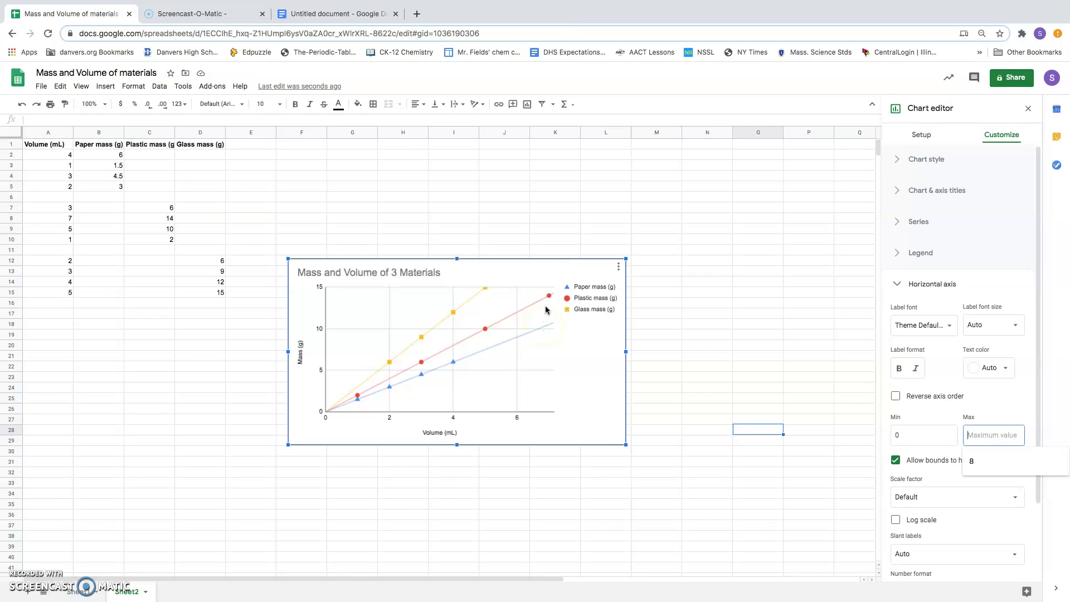
text(8)
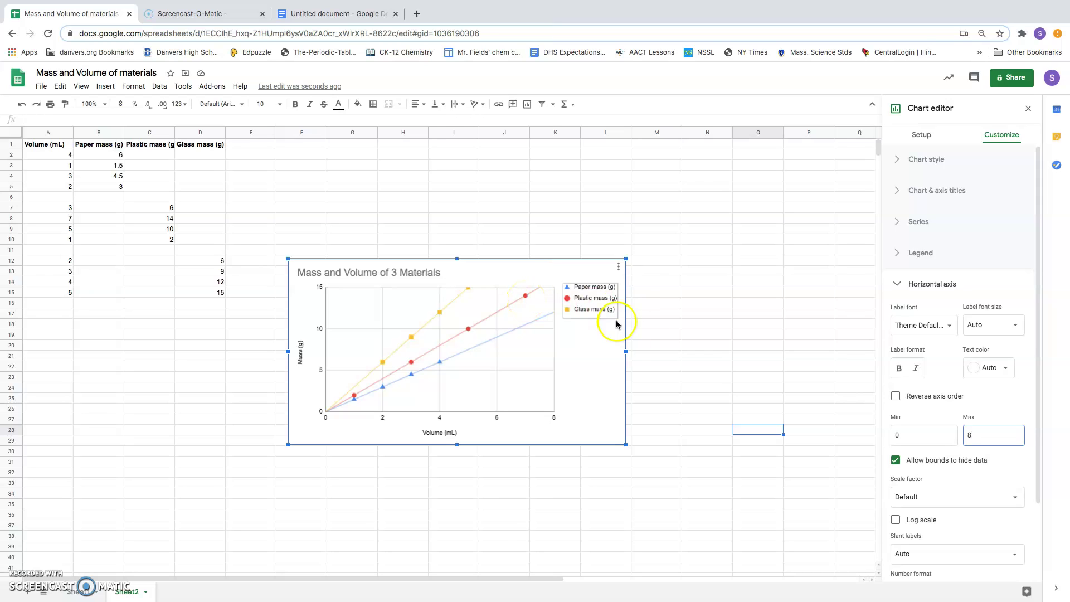
click(901, 286)
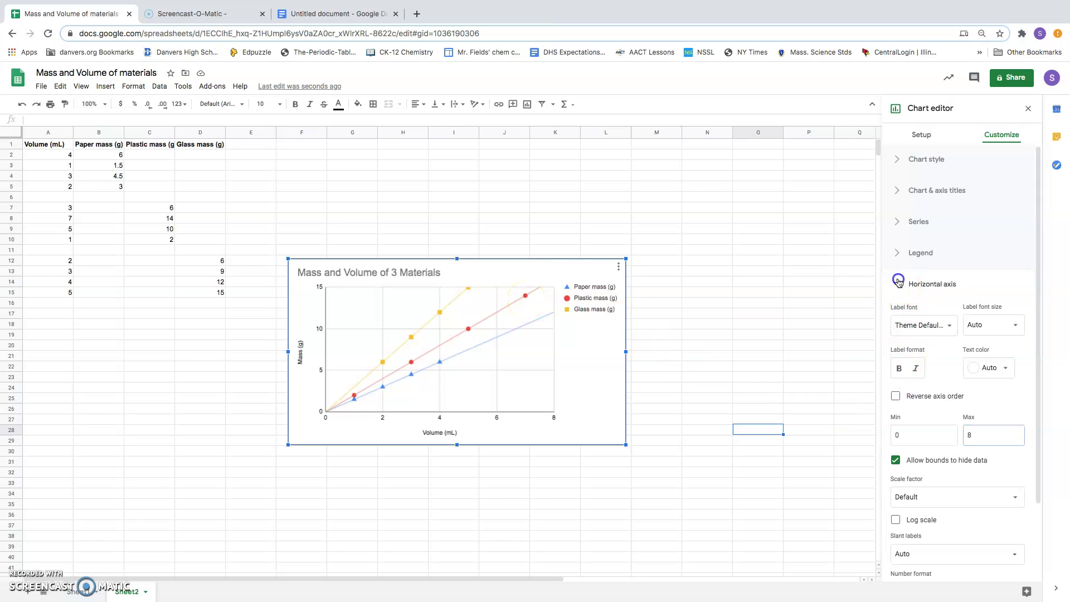
Set the vertical Mass (g) axis minimum to 0 and maximum to 16
click(899, 315)
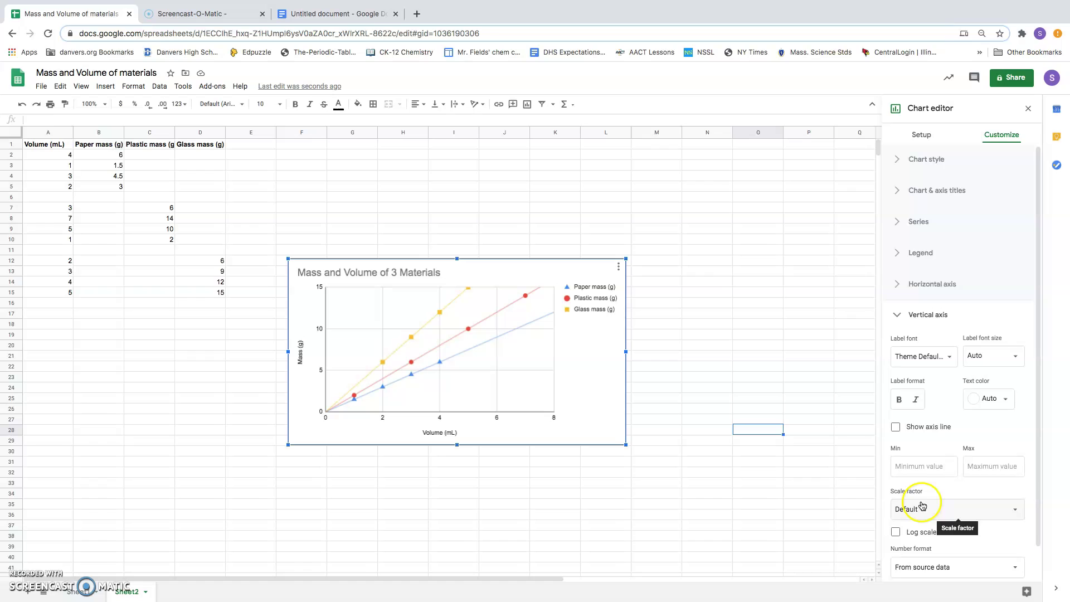
scroll(917, 499, down, 1)
scroll(917, 496, down, 3)
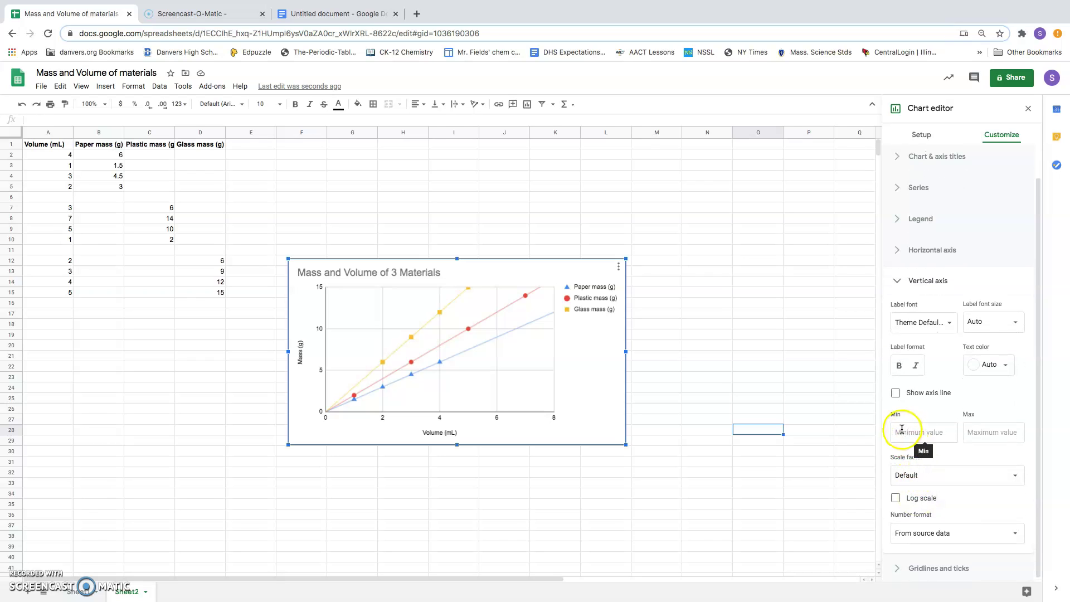
click(897, 435)
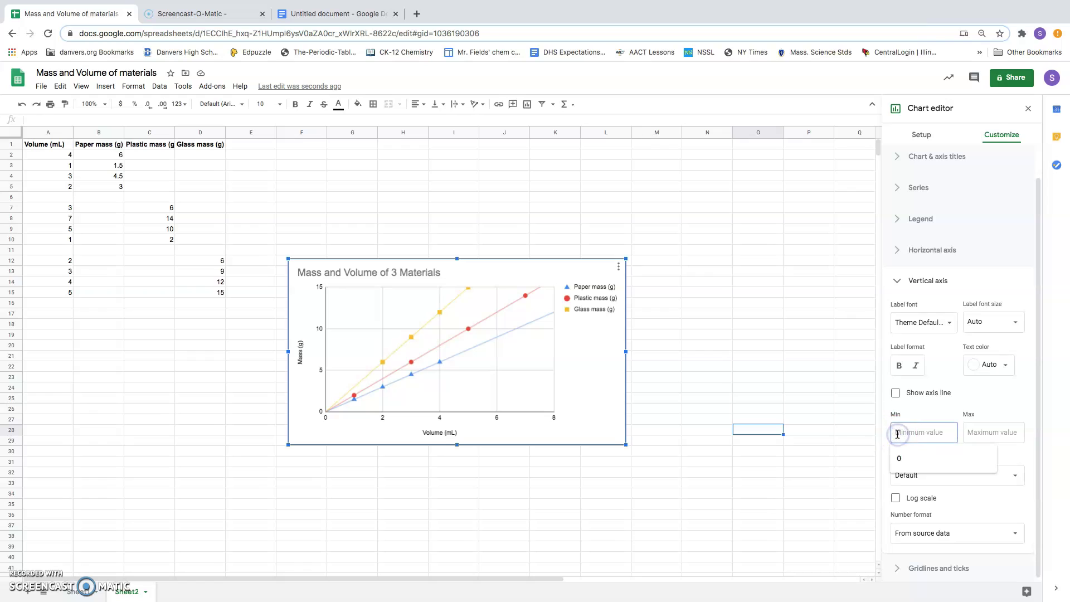
text(0)
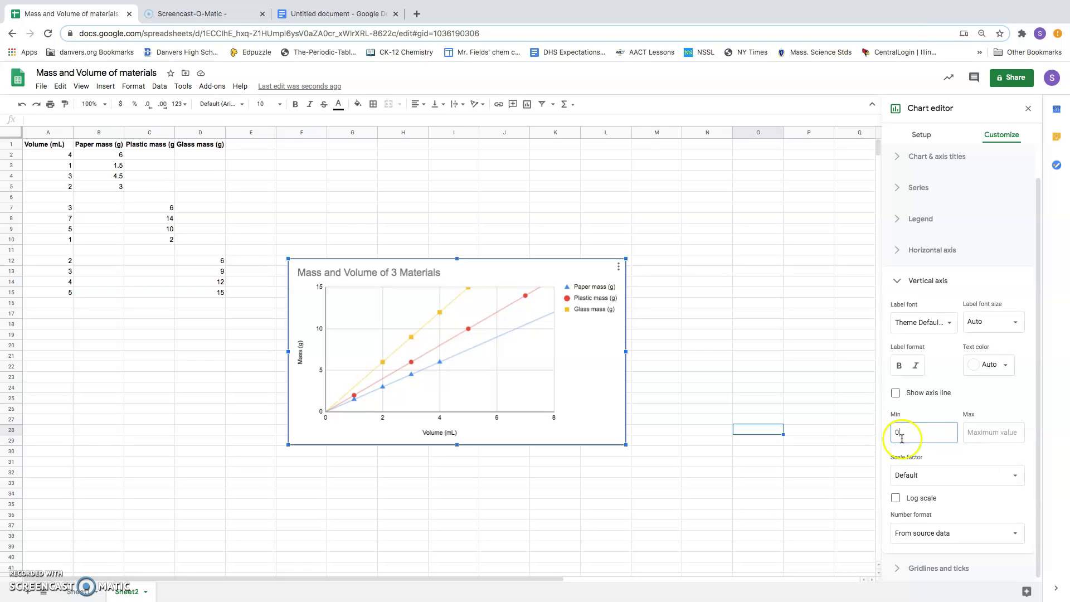
click(977, 433)
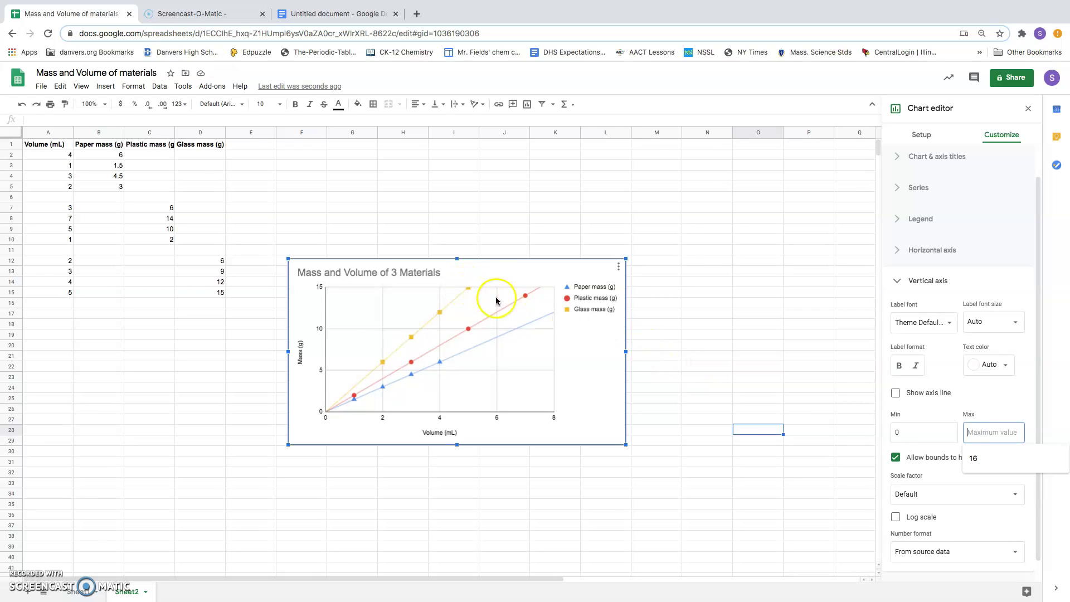
text(16)
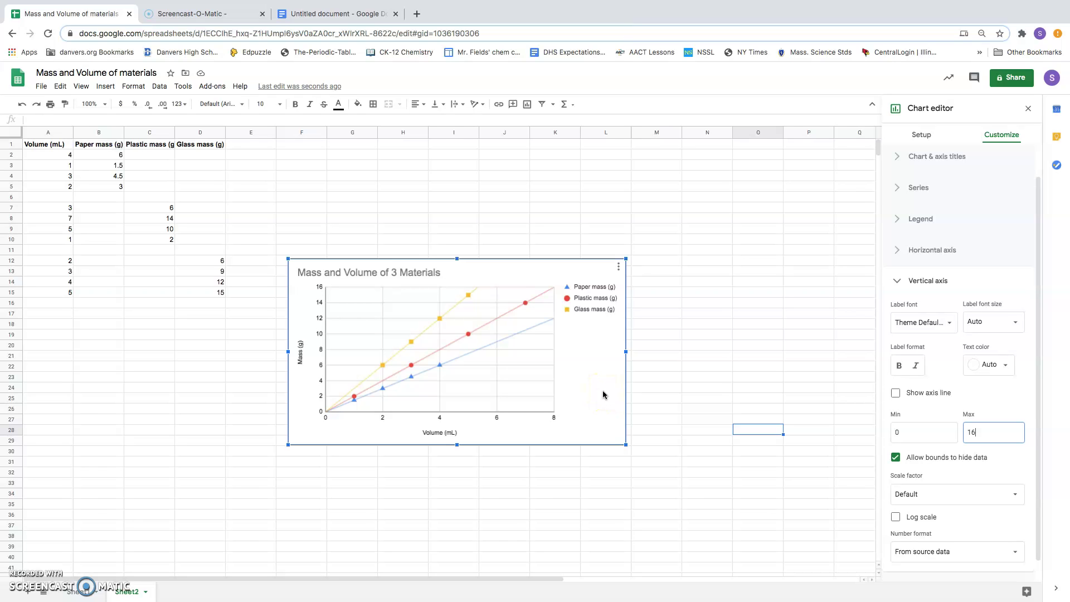
Paste the chart into the Untitled document, linked to the spreadsheet, below 'Paste graph here:'
click(334, 13)
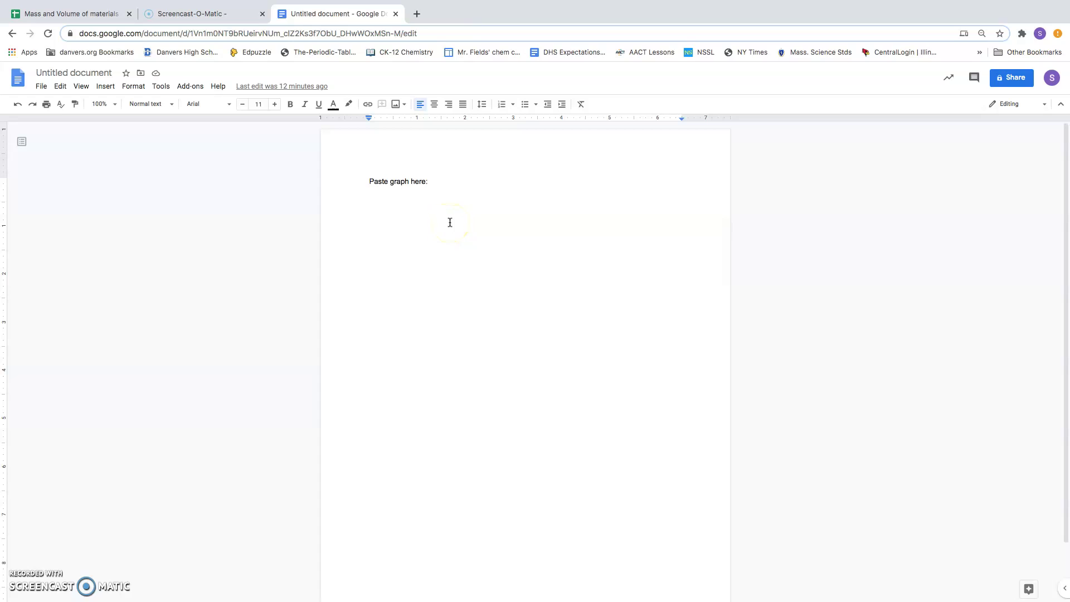
key(super+v)
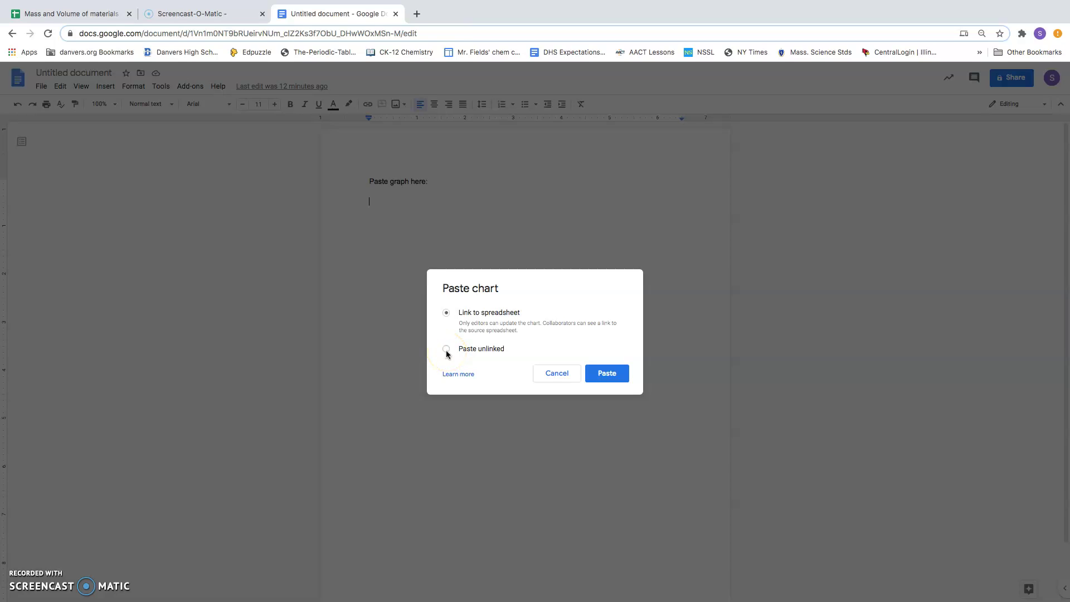
click(600, 374)
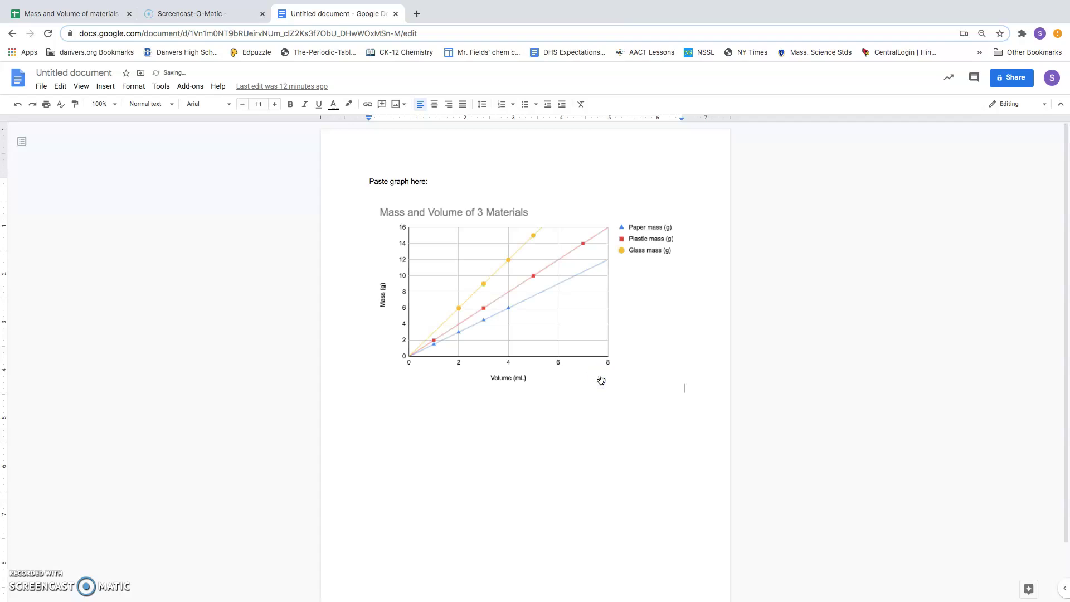